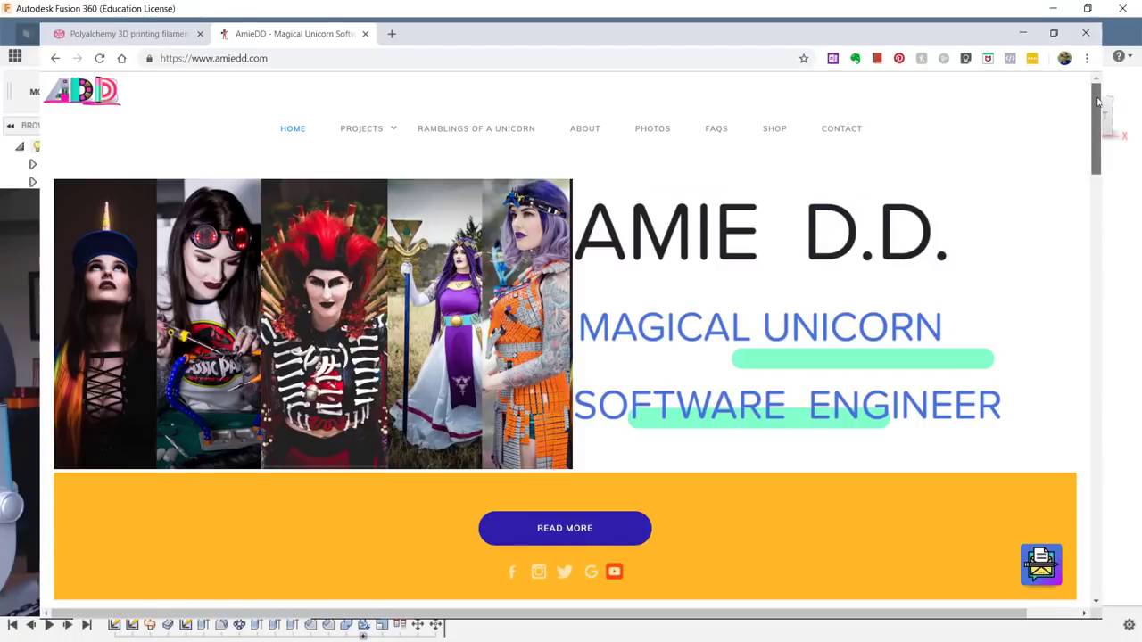
Scroll down the AmieDD homepage in Chrome
drag(1098, 102, 1101, 340)
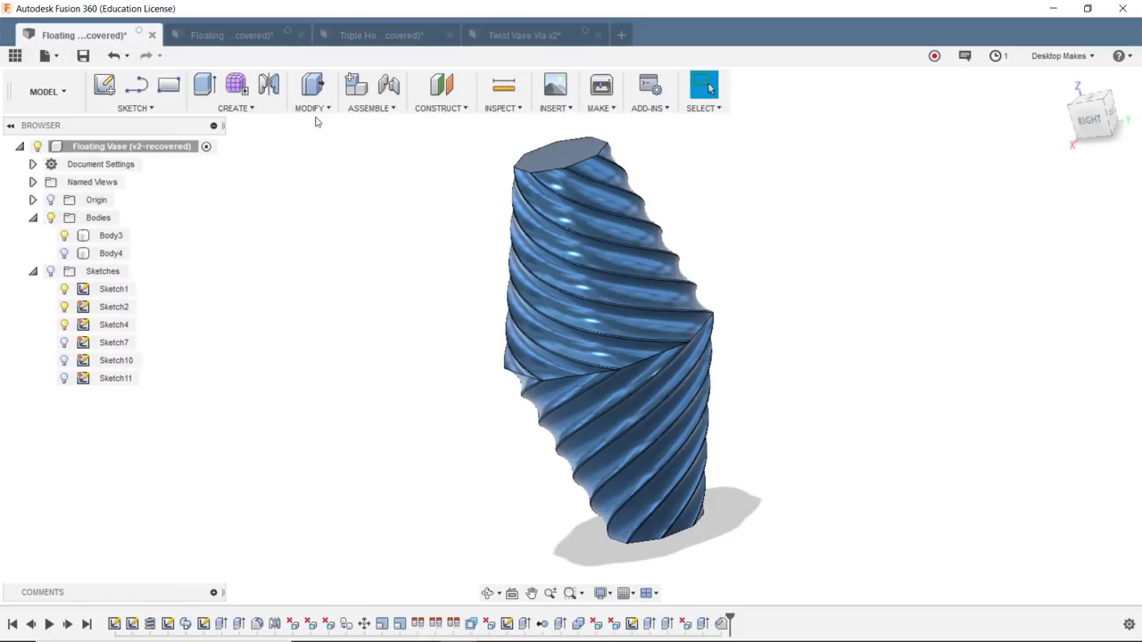
Orbit the example vase to show another side, then switch to the spinner design
shift+middle_drag(1011, 389, 714, 170)
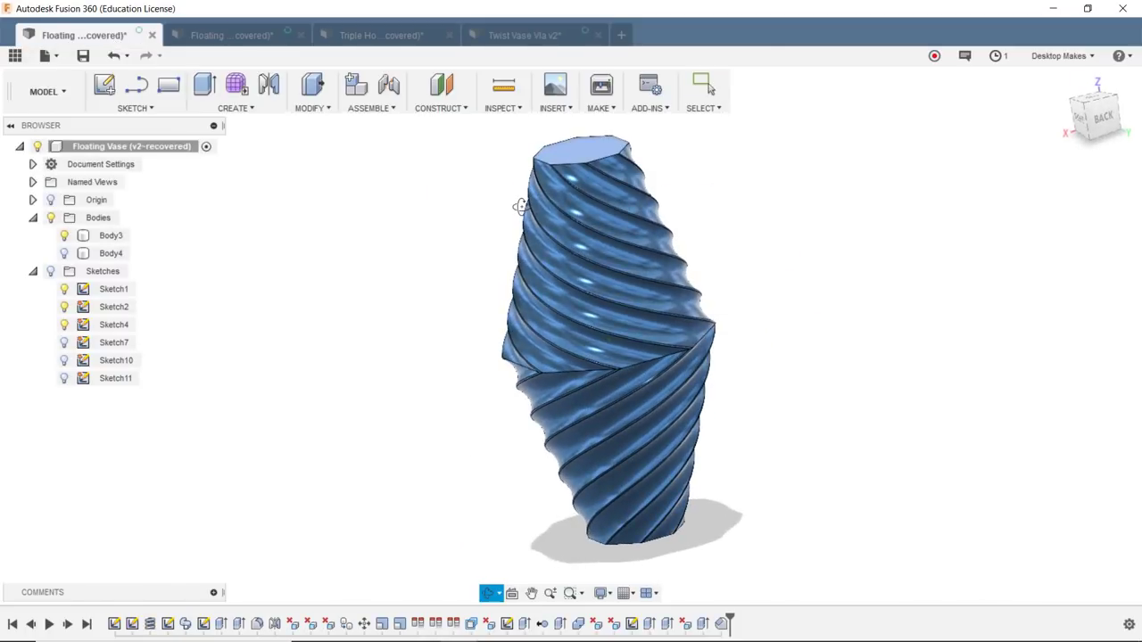
click(379, 35)
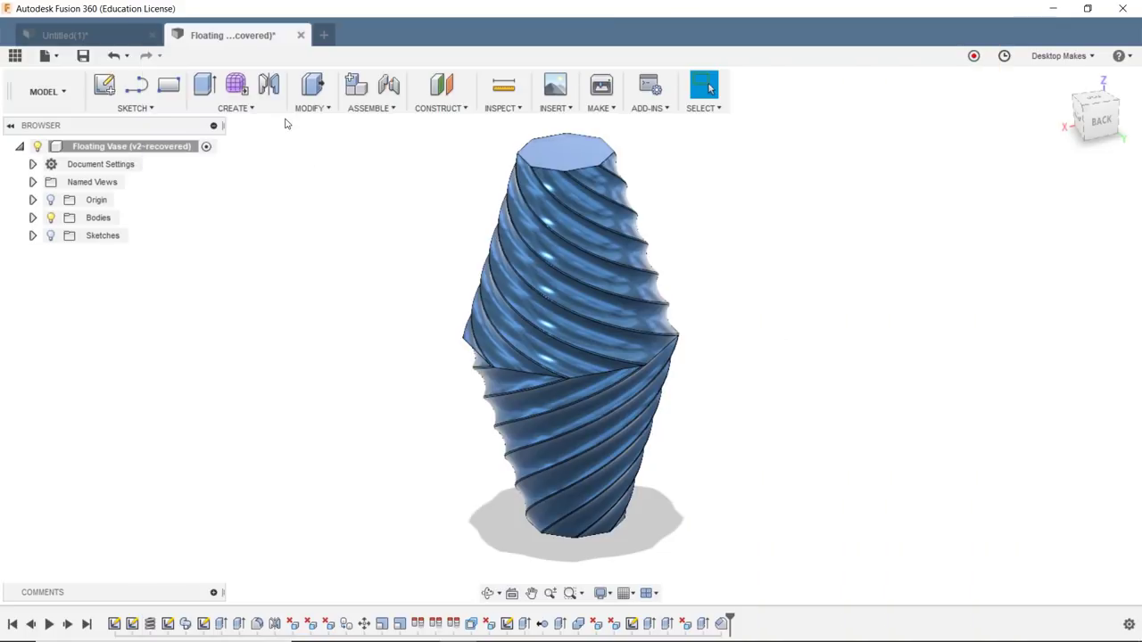
Start a new blank design with a sketch on the horizontal XY plane
click(324, 37)
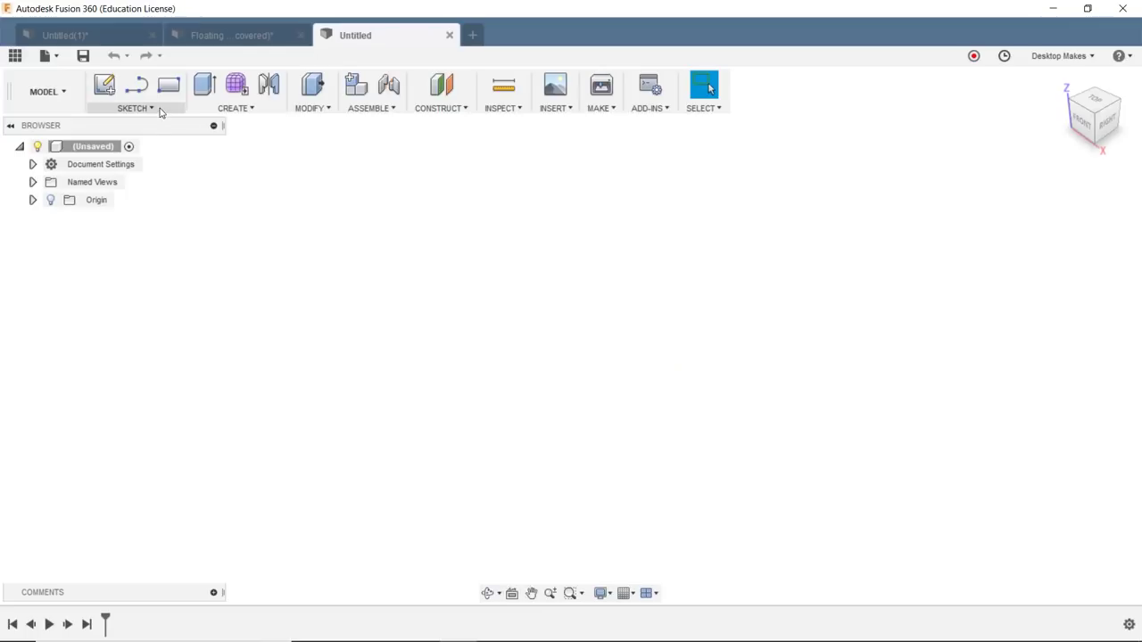
click(150, 108)
click(127, 122)
click(654, 332)
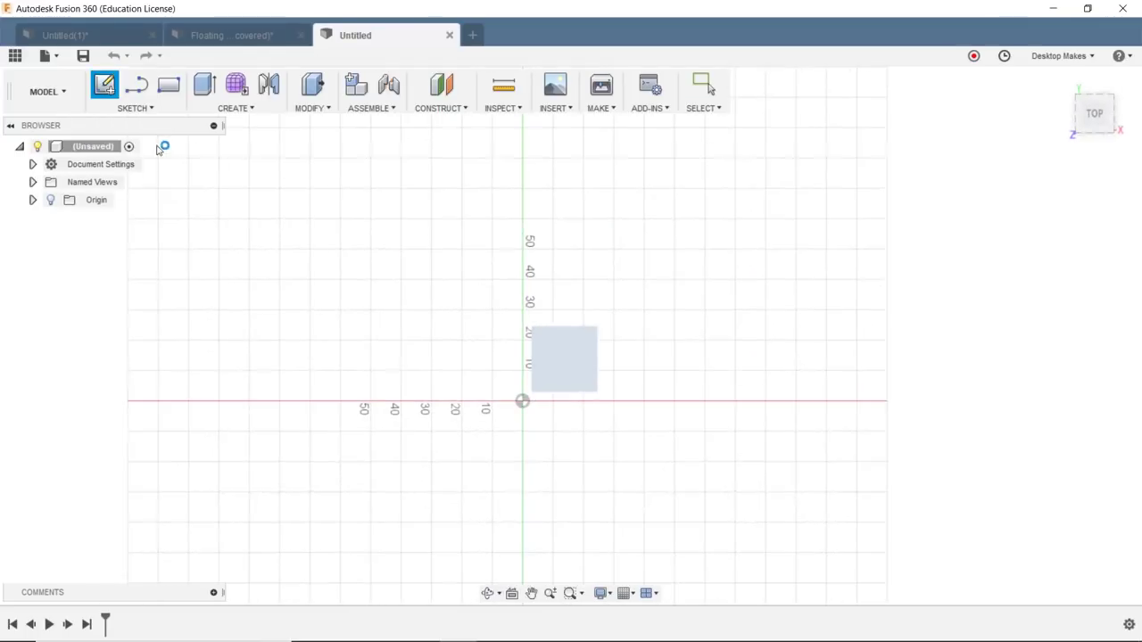
Draw an 8-sided, 35 mm circumscribed polygon centred on the origin and finish the sketch
click(150, 108)
mouse_move(181, 210)
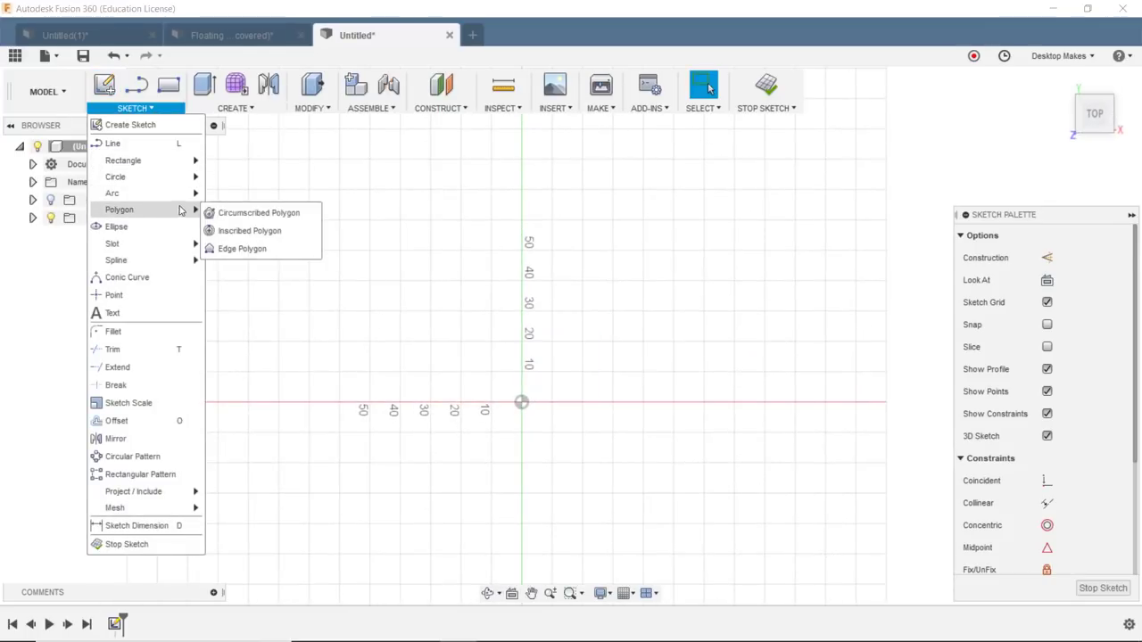
click(284, 212)
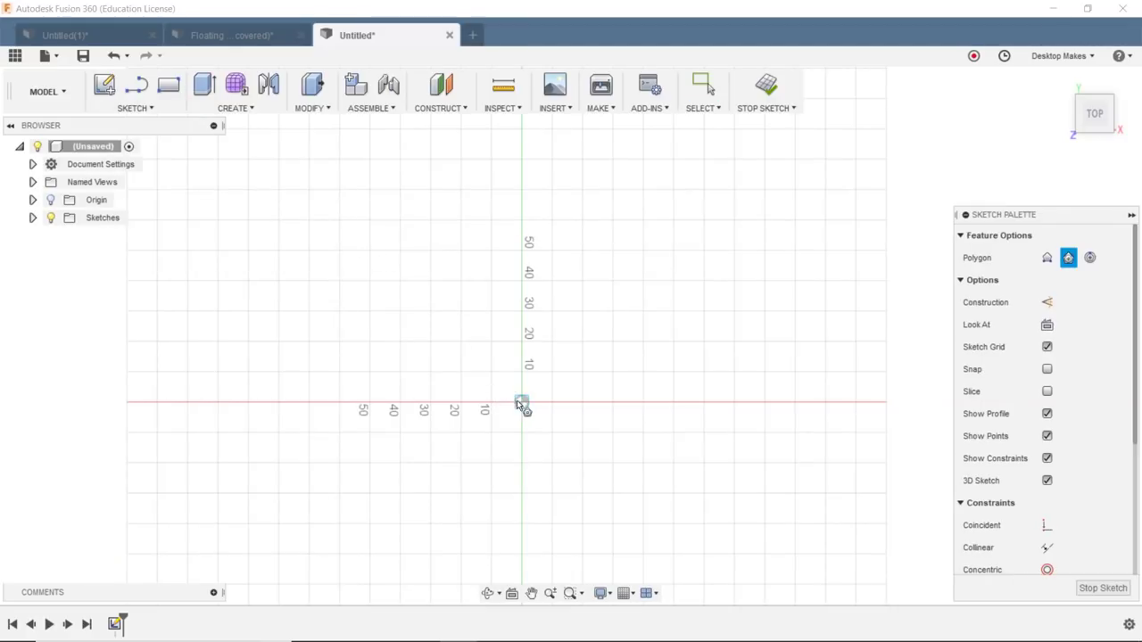
click(522, 402)
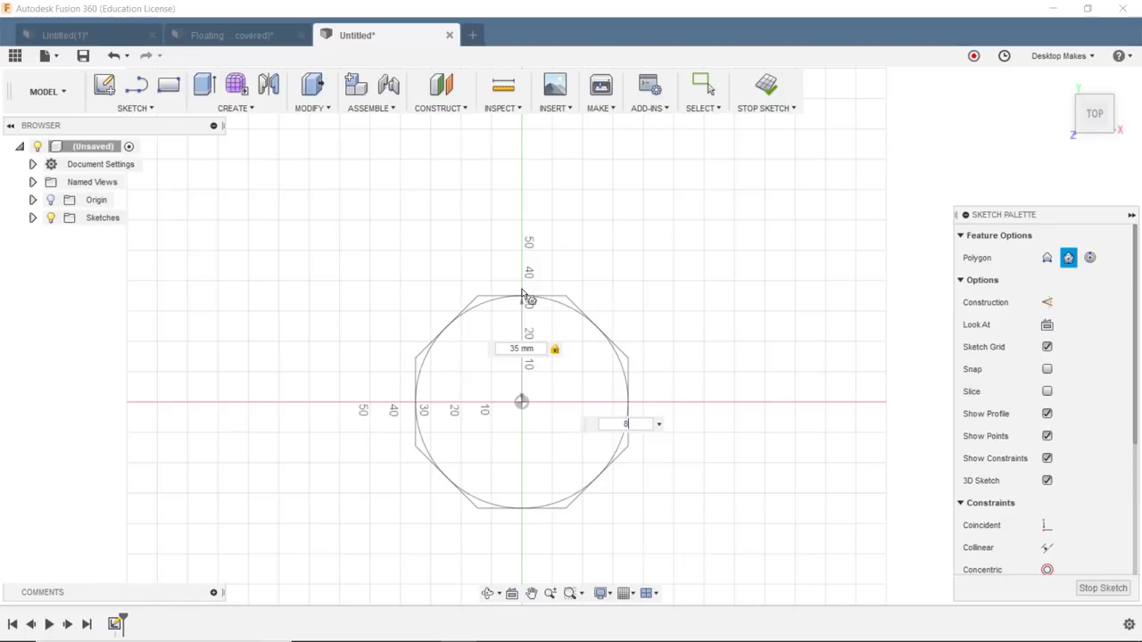
key(Return)
click(777, 83)
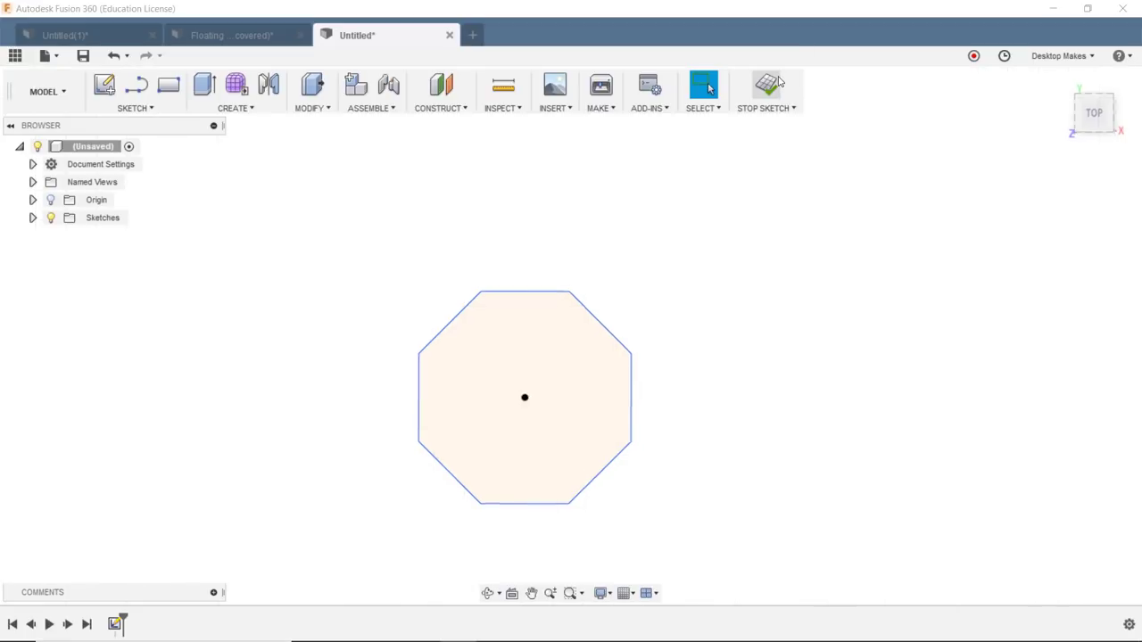
On the front XZ plane, sketch a 200 mm vertical line up from the origin
click(106, 91)
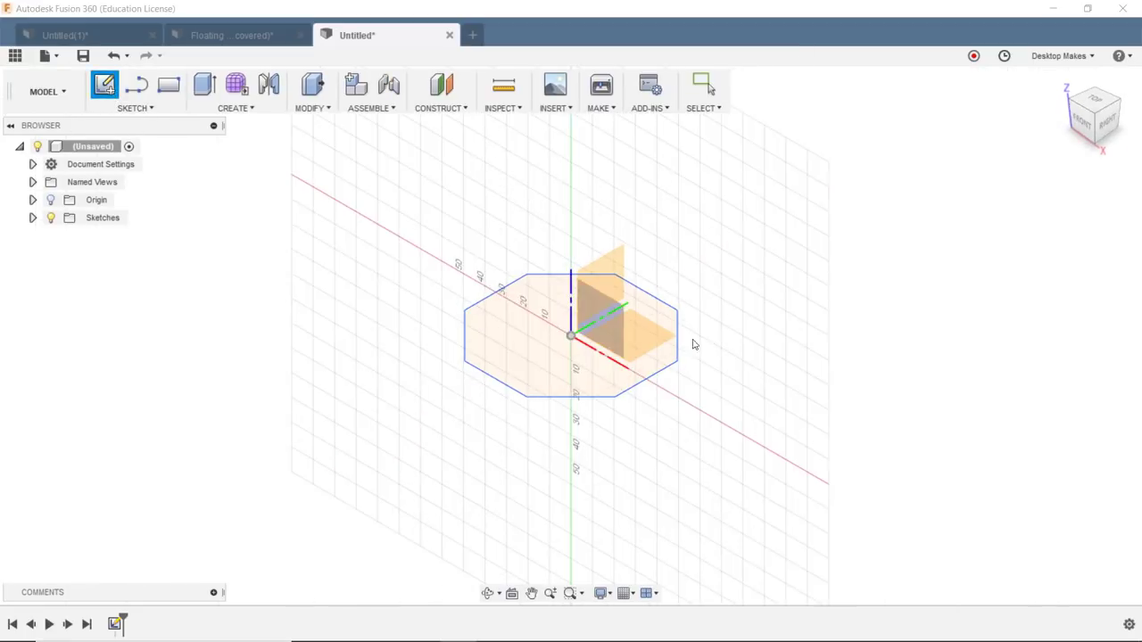
click(603, 329)
key(l)
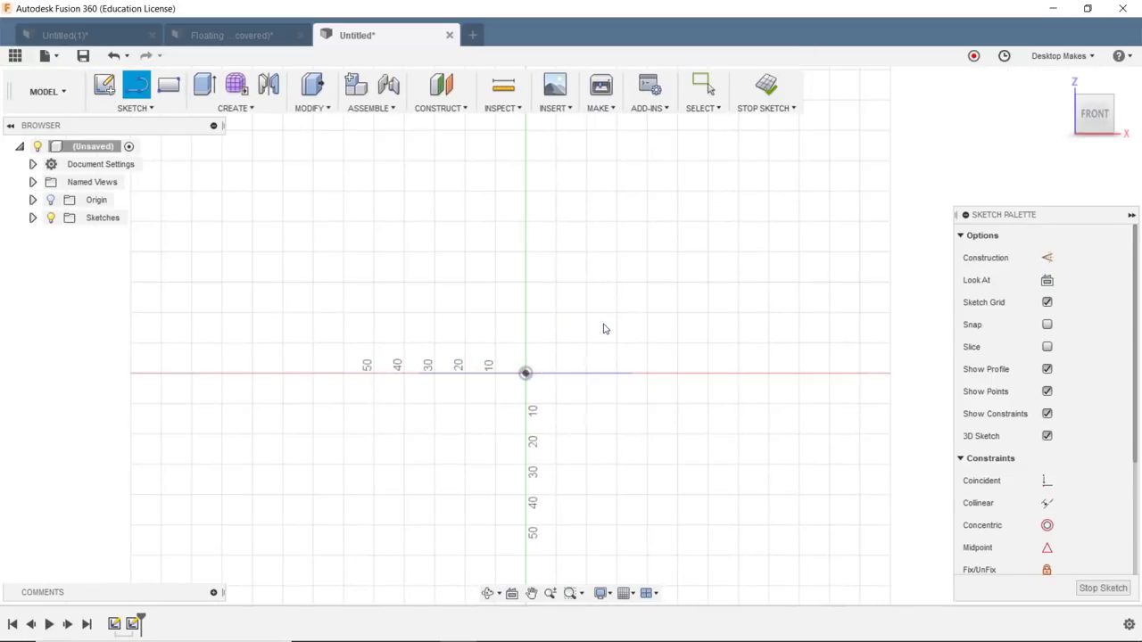
click(512, 554)
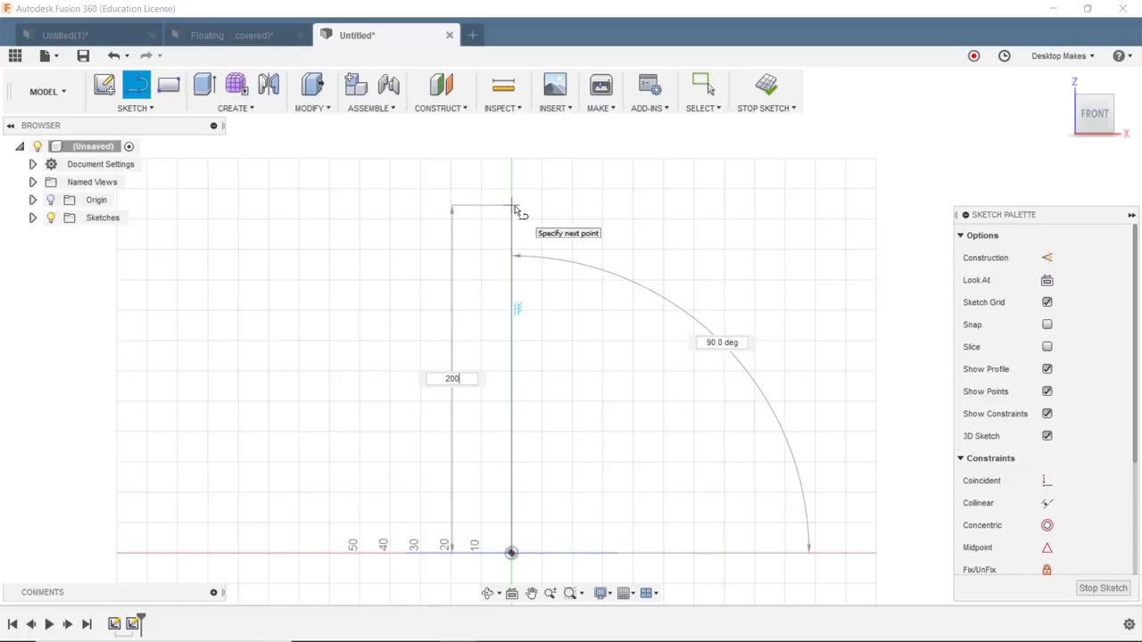
key(Tab)
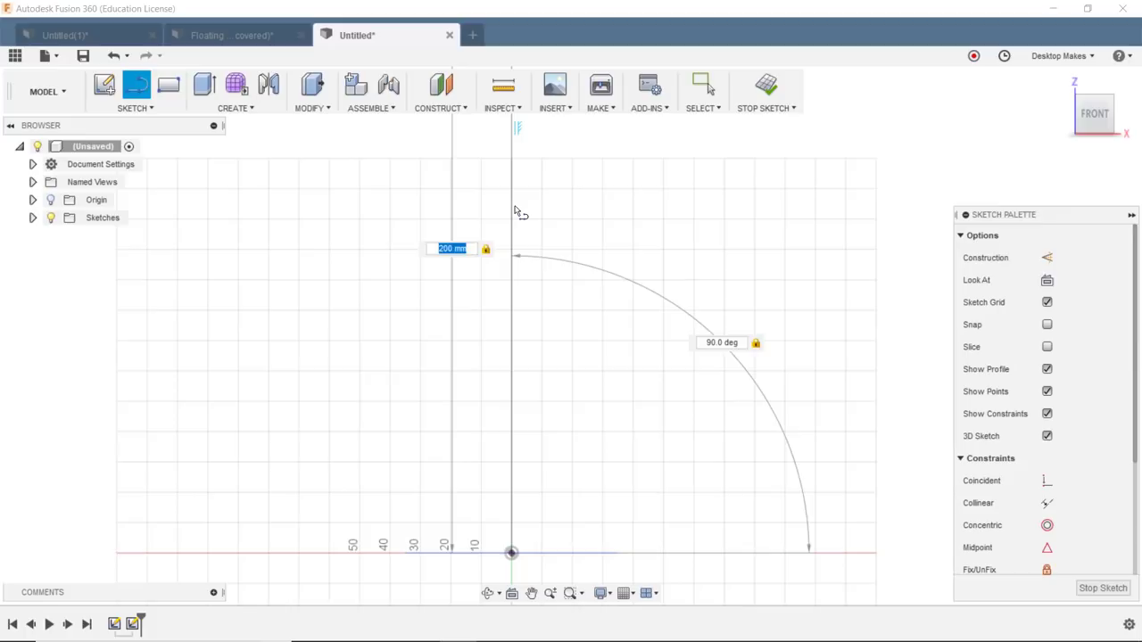
key(Return)
key(Escape)
scroll(576, 316, down, 2)
mouse_move(577, 315)
middle_down()
mouse_move(612, 315)
mouse_move(597, 343)
middle_up()
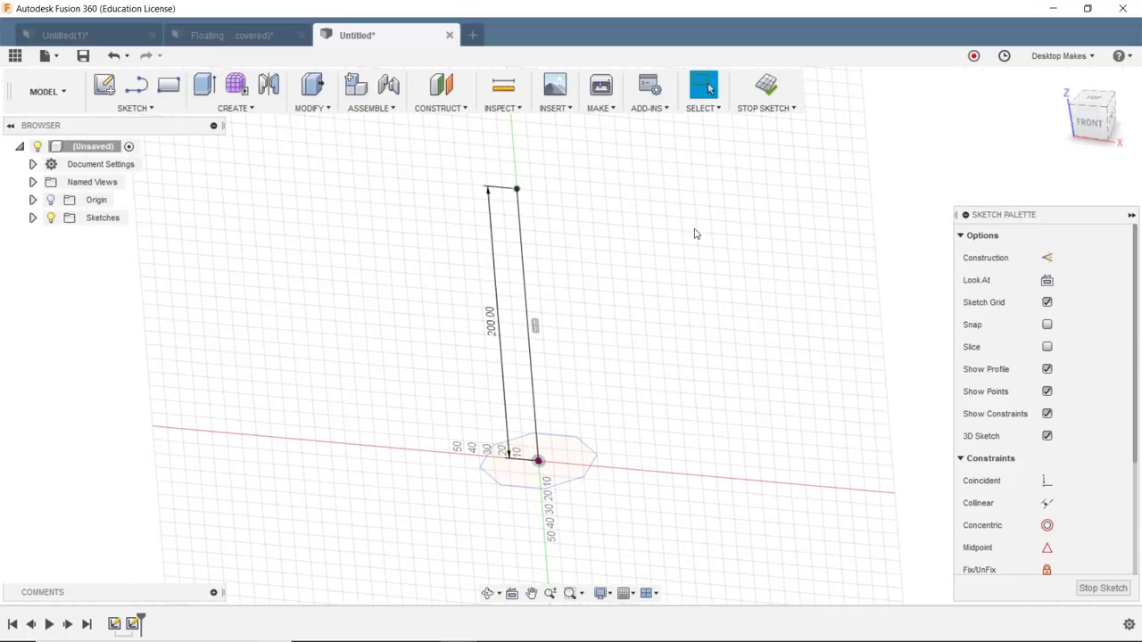
click(763, 93)
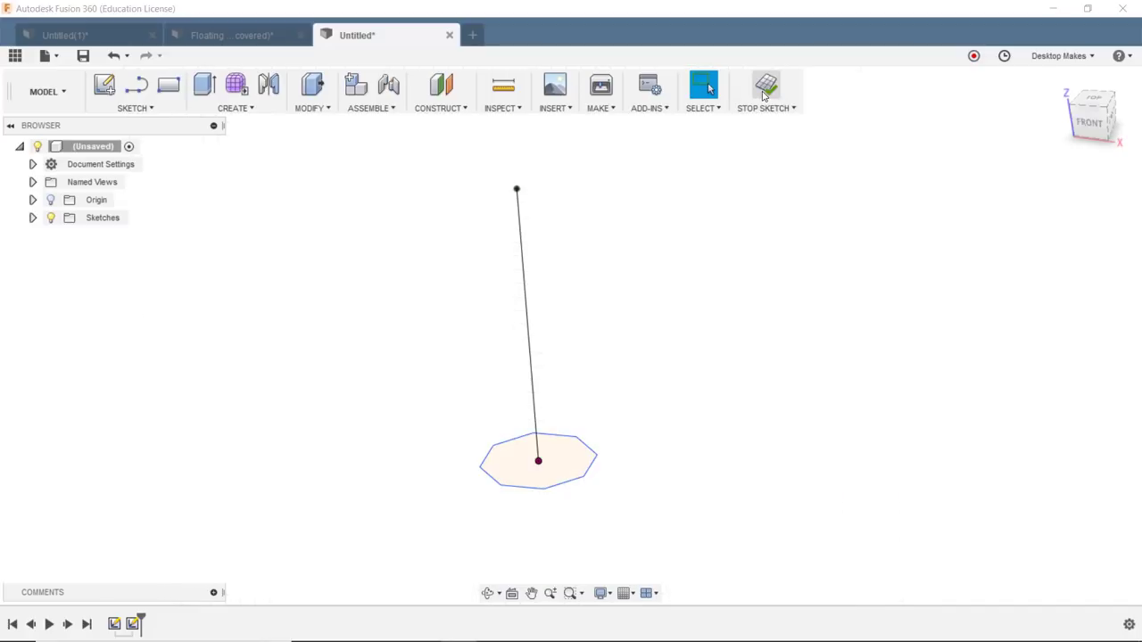
Start a coil on the octagon's plane centred on the origin, using Revolution and Height type
click(254, 110)
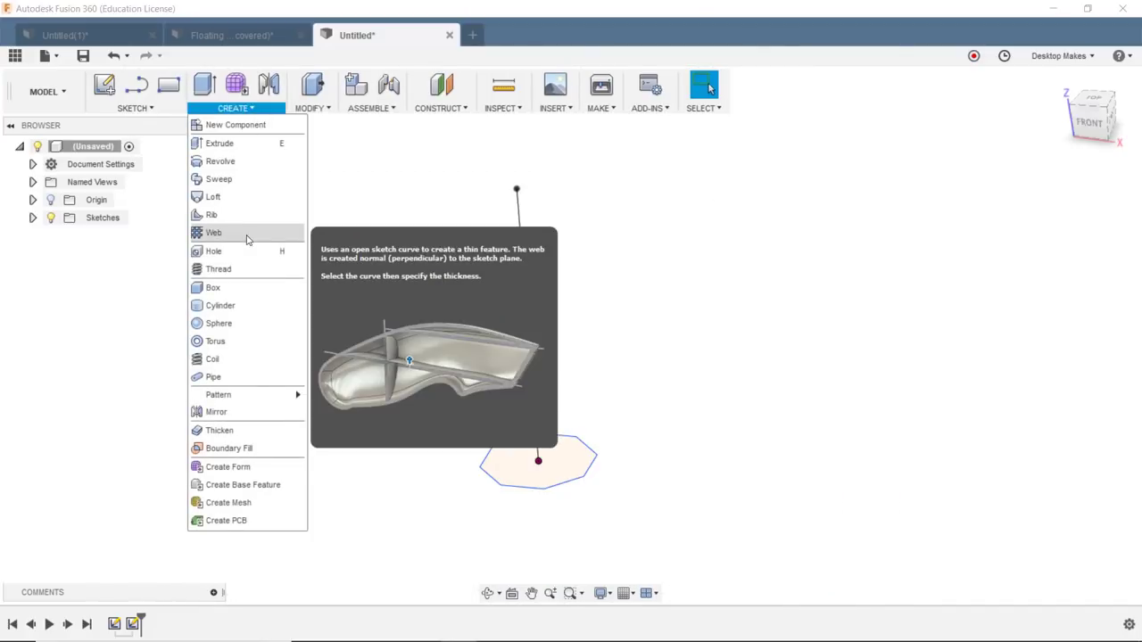
click(230, 359)
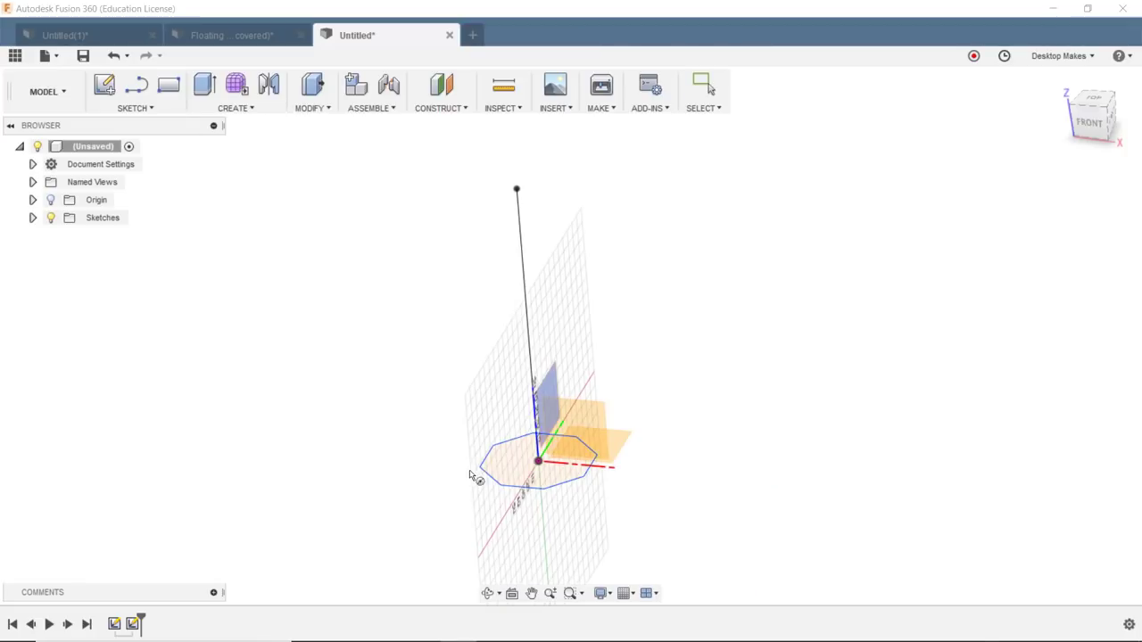
click(511, 470)
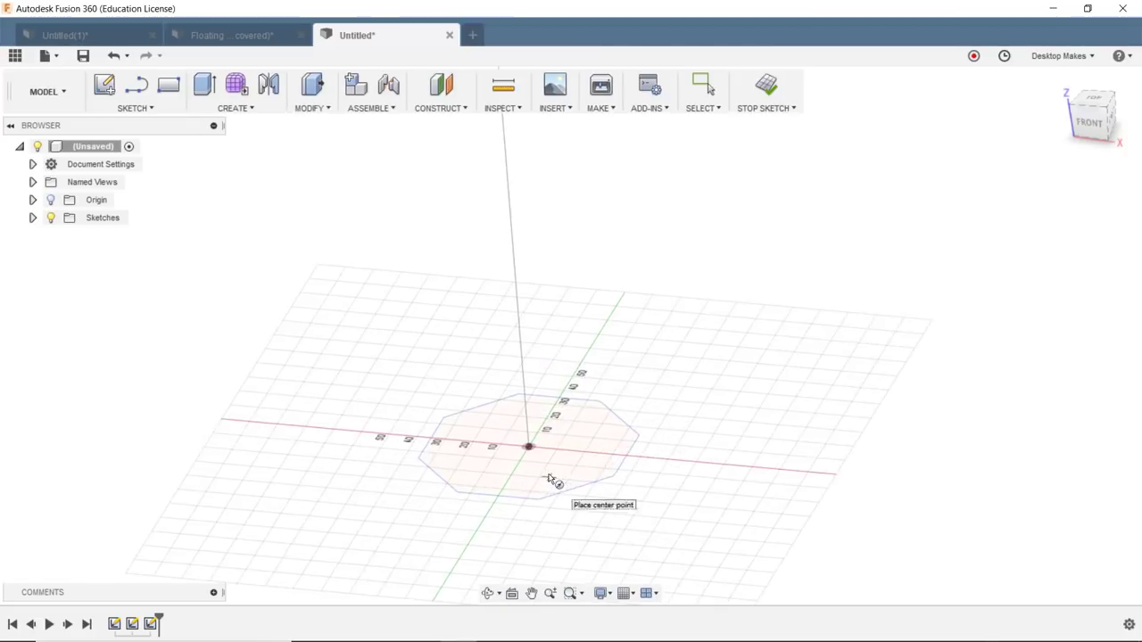
click(521, 435)
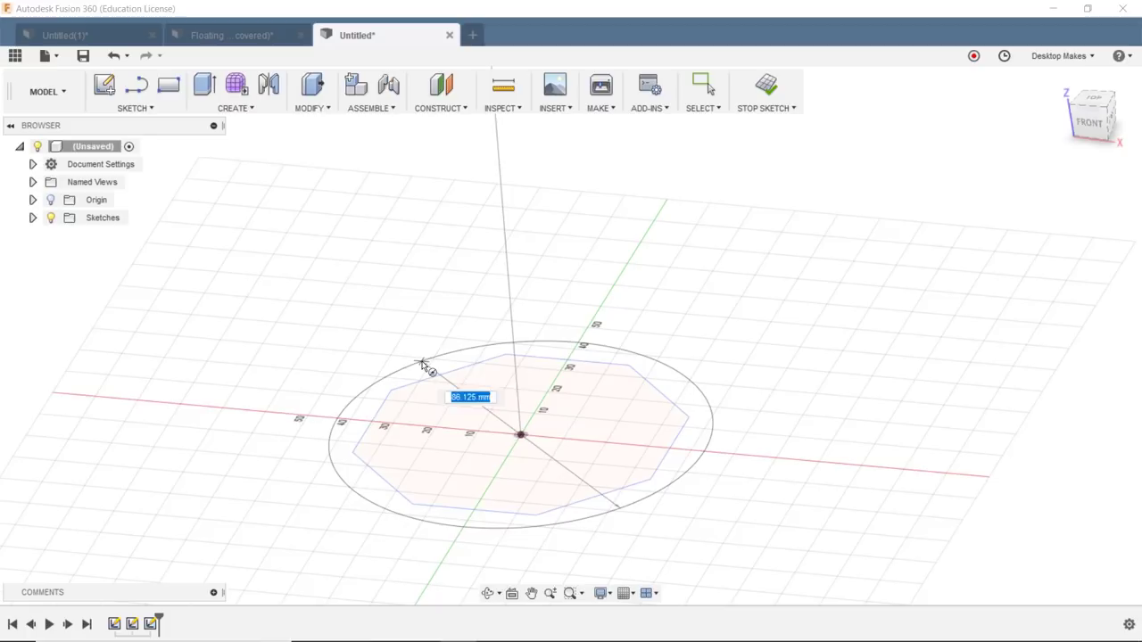
click(430, 373)
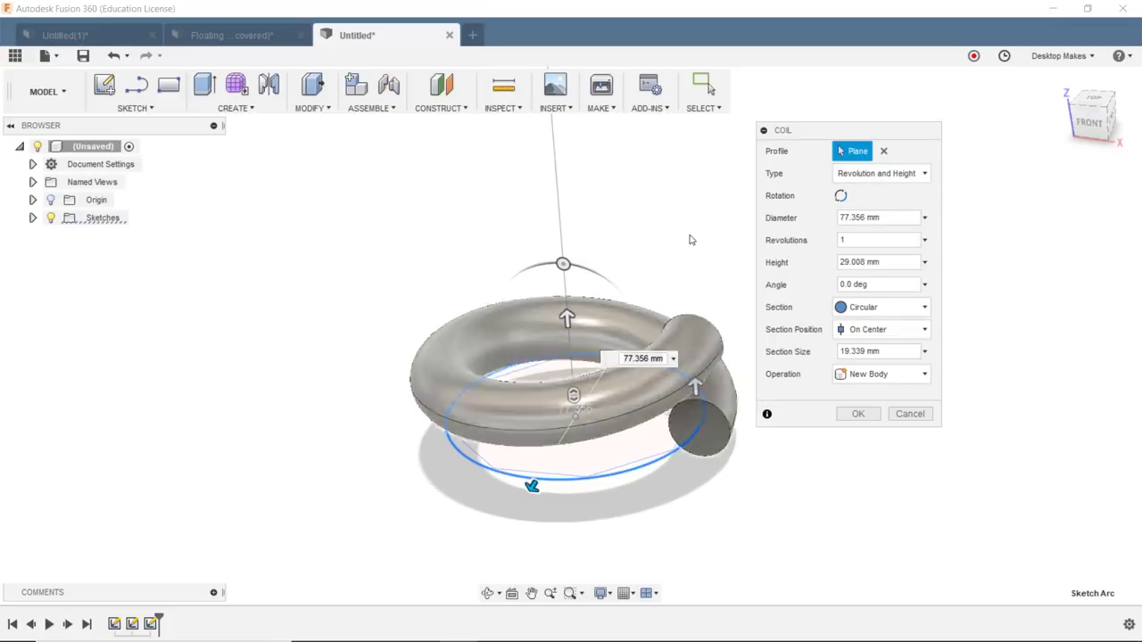
scroll(678, 311, down, 3)
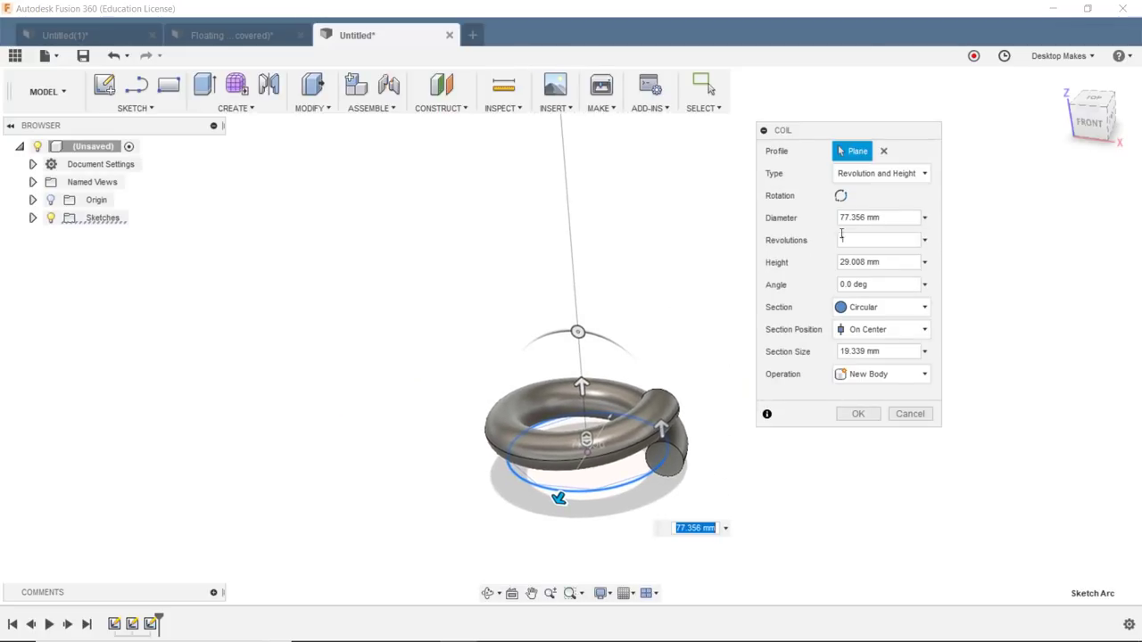
click(867, 175)
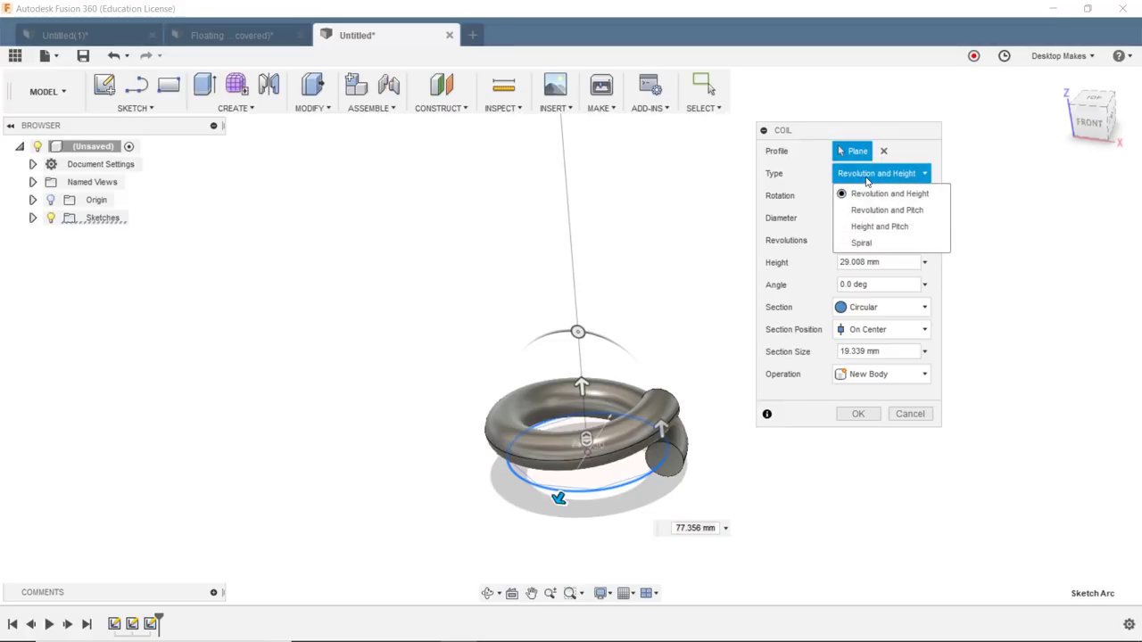
click(870, 193)
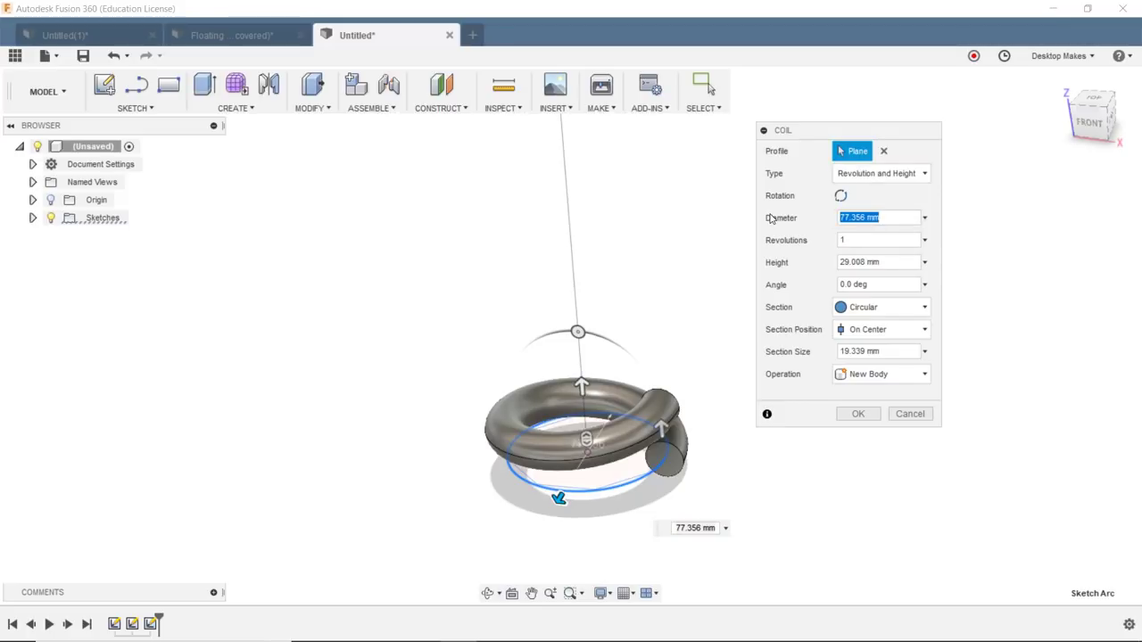
Give the coil 70 mm diameter, 200 mm height, 18 mm section and 20° angle, and create it
text(70)
key(Tab)
key(Tab)
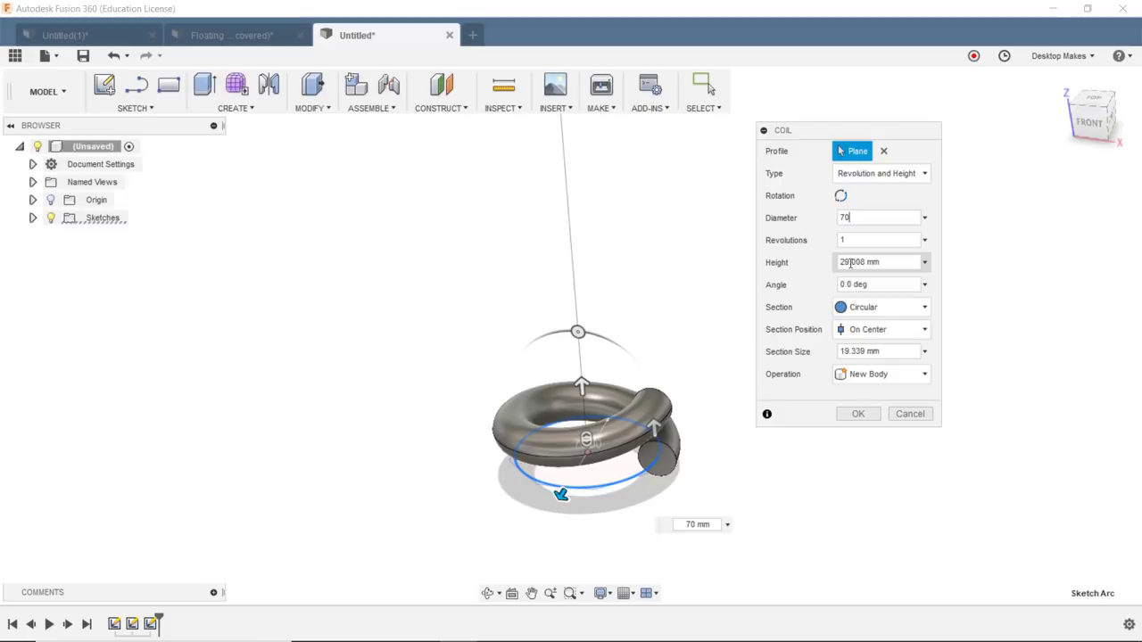
text(2)
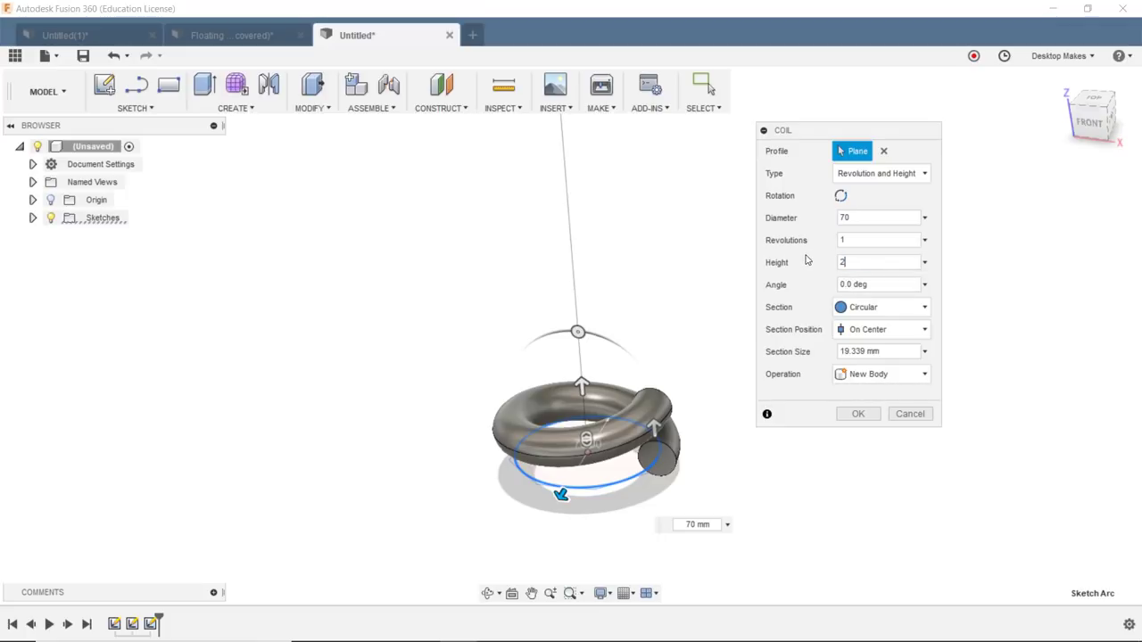
text(00)
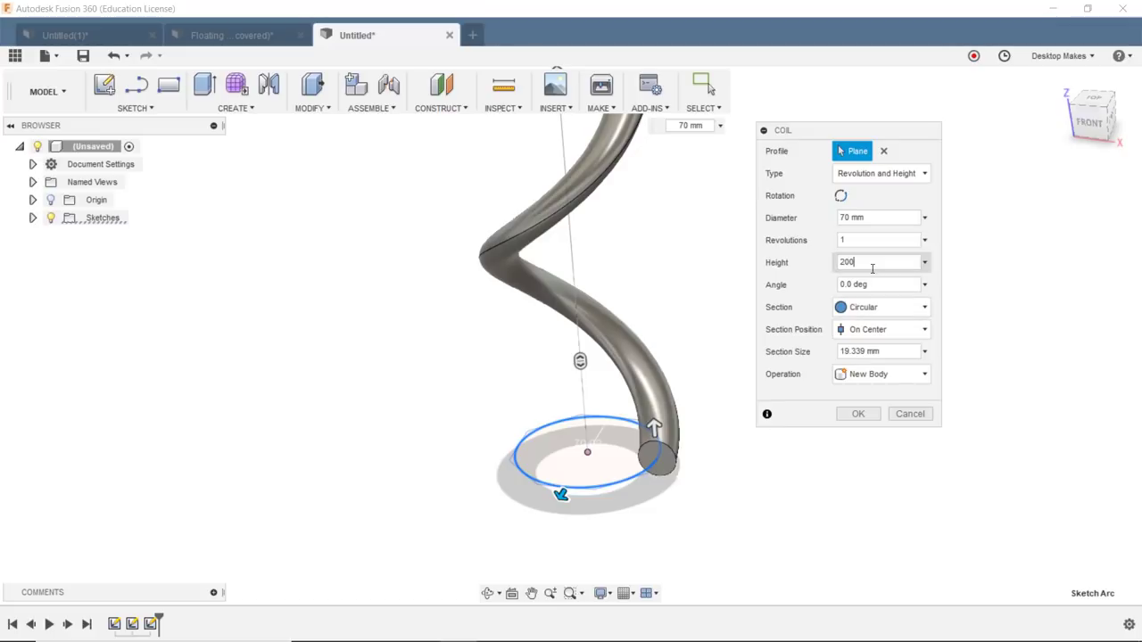
click(820, 351)
text(18)
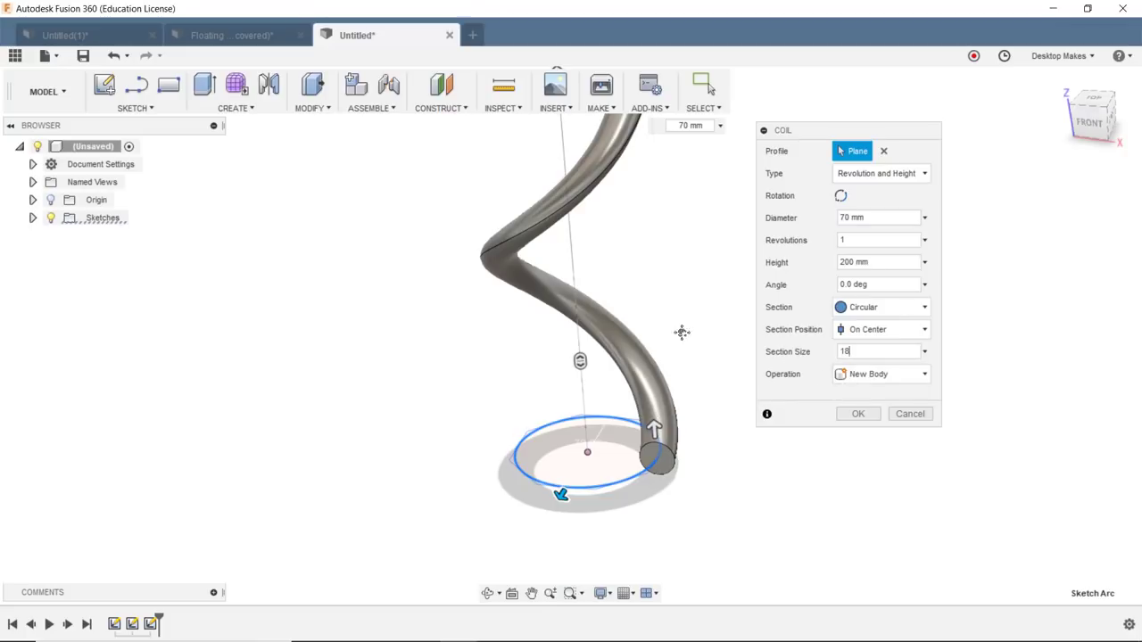
scroll(672, 382, down, 2)
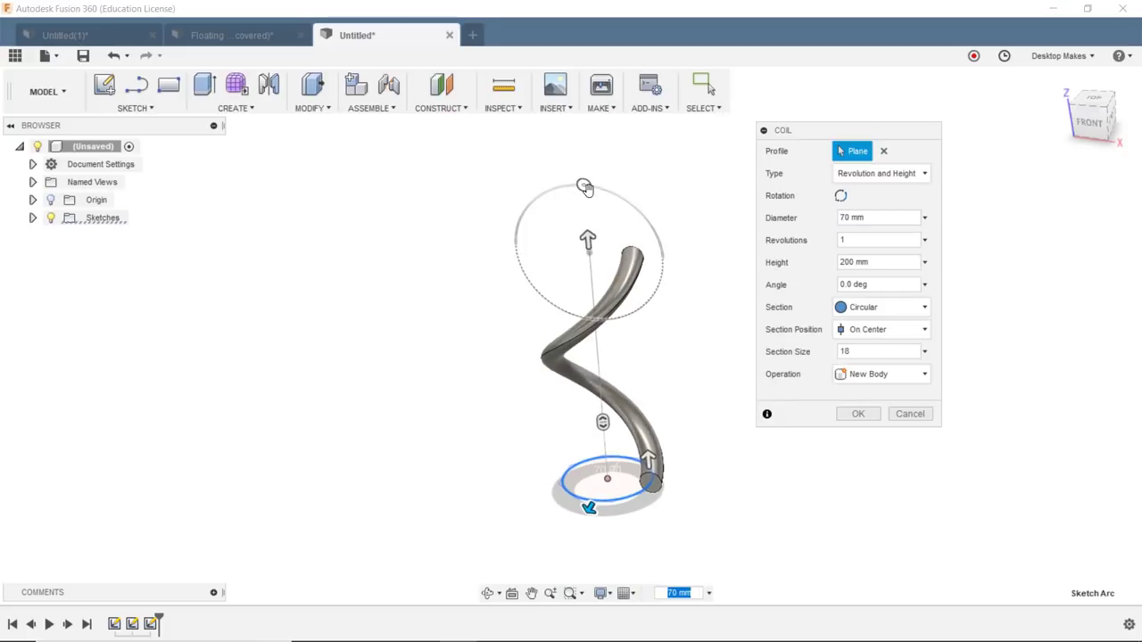
shift+middle_drag(630, 228, 609, 269)
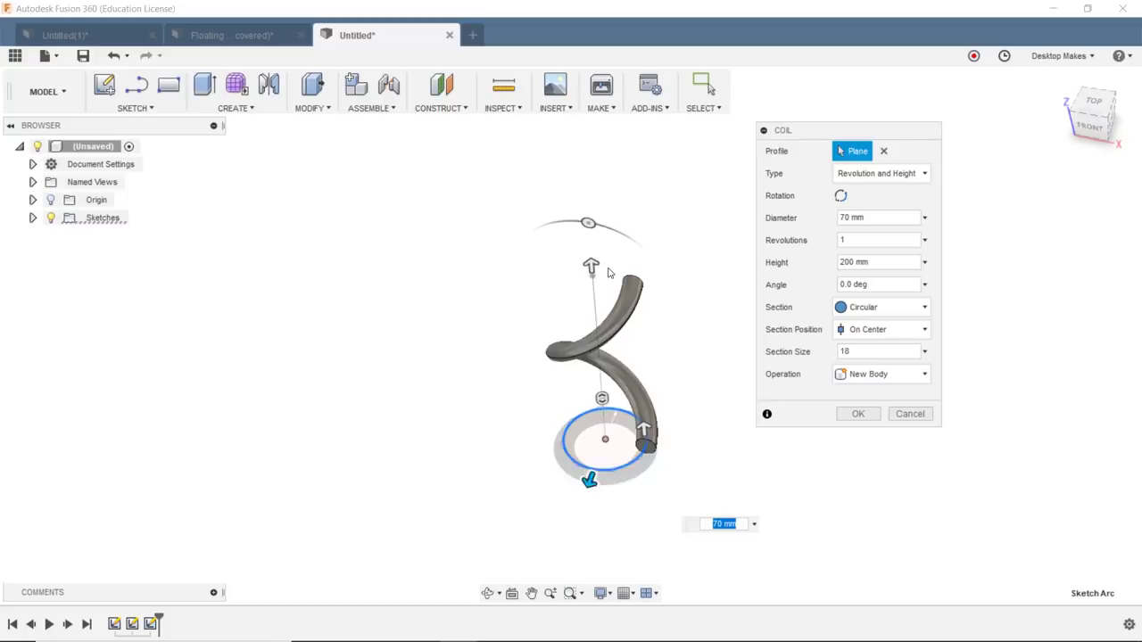
drag(586, 225, 553, 224)
middle_drag(577, 334, 548, 326)
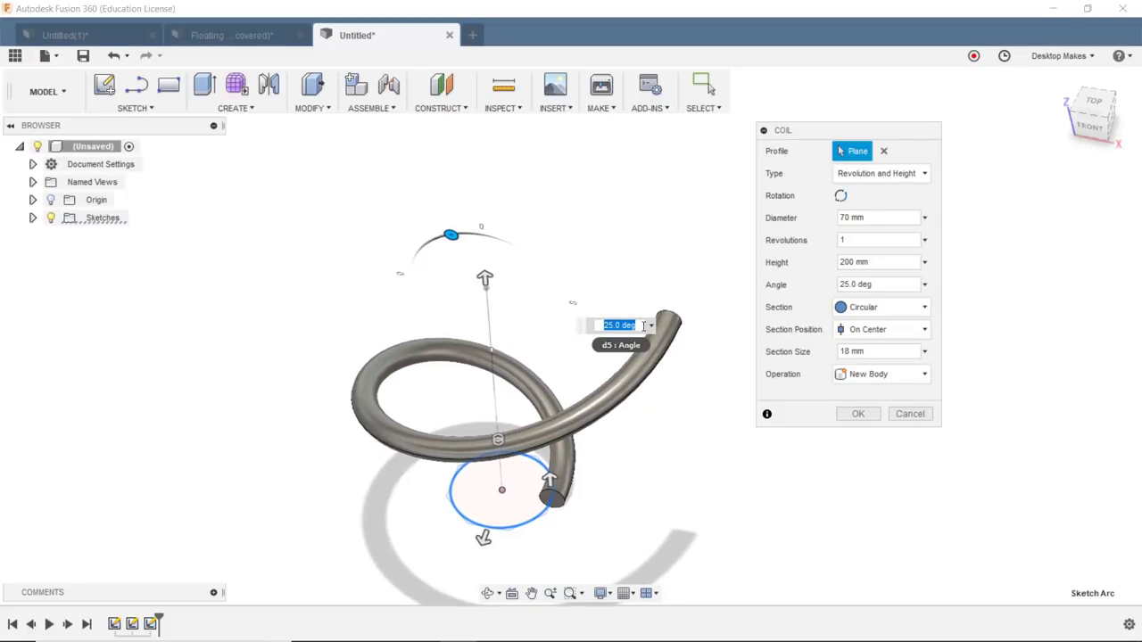
text(20)
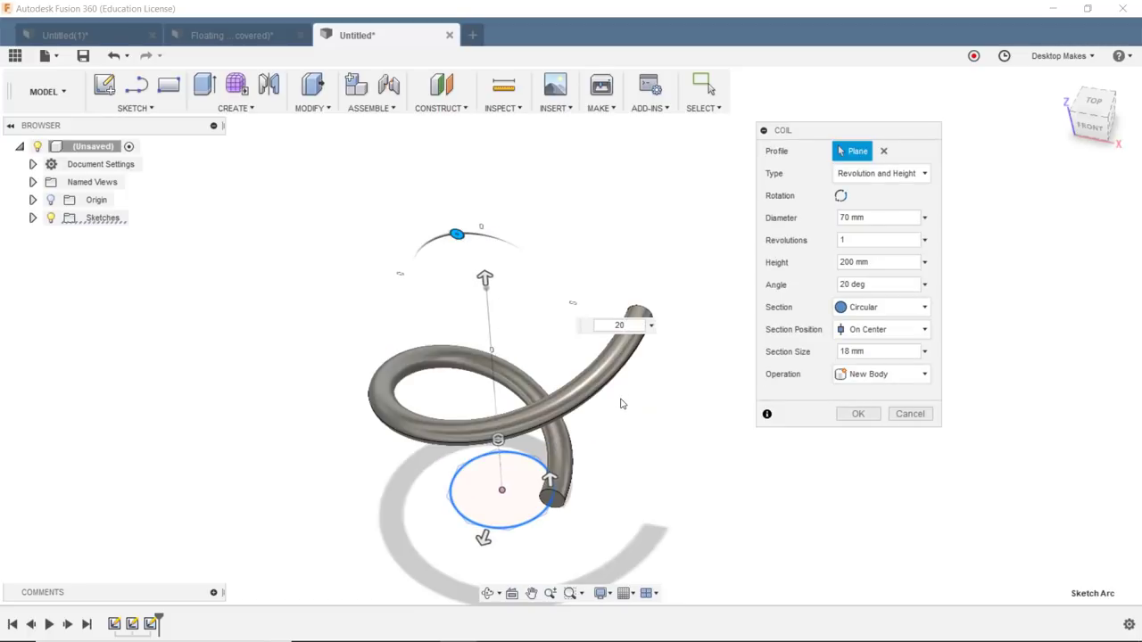
shift+middle_drag(644, 419, 642, 372)
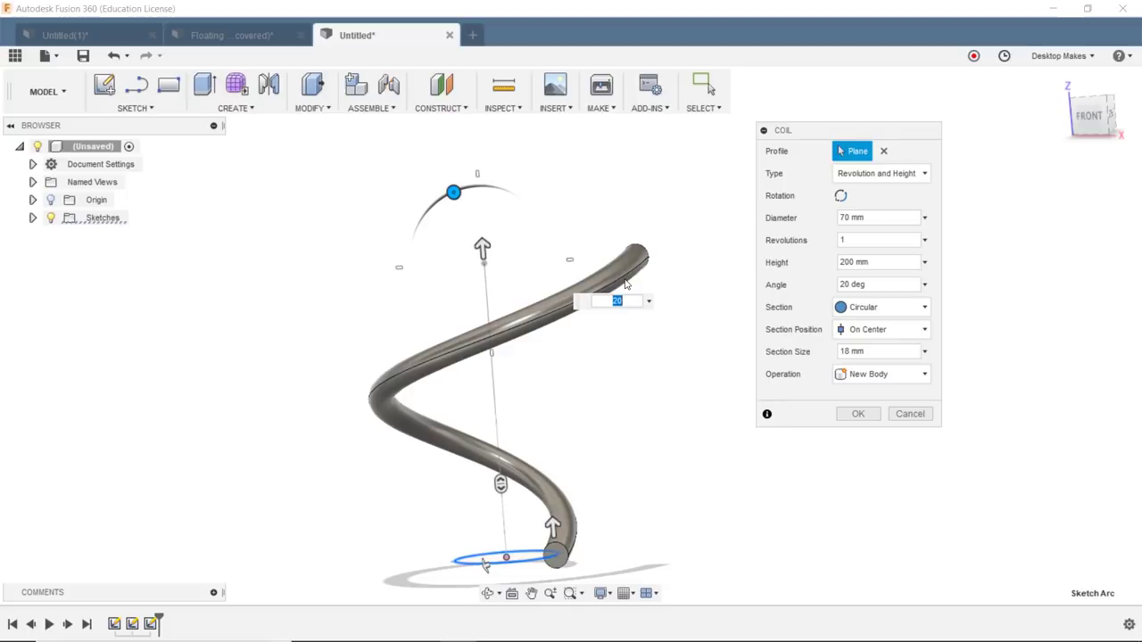
click(856, 415)
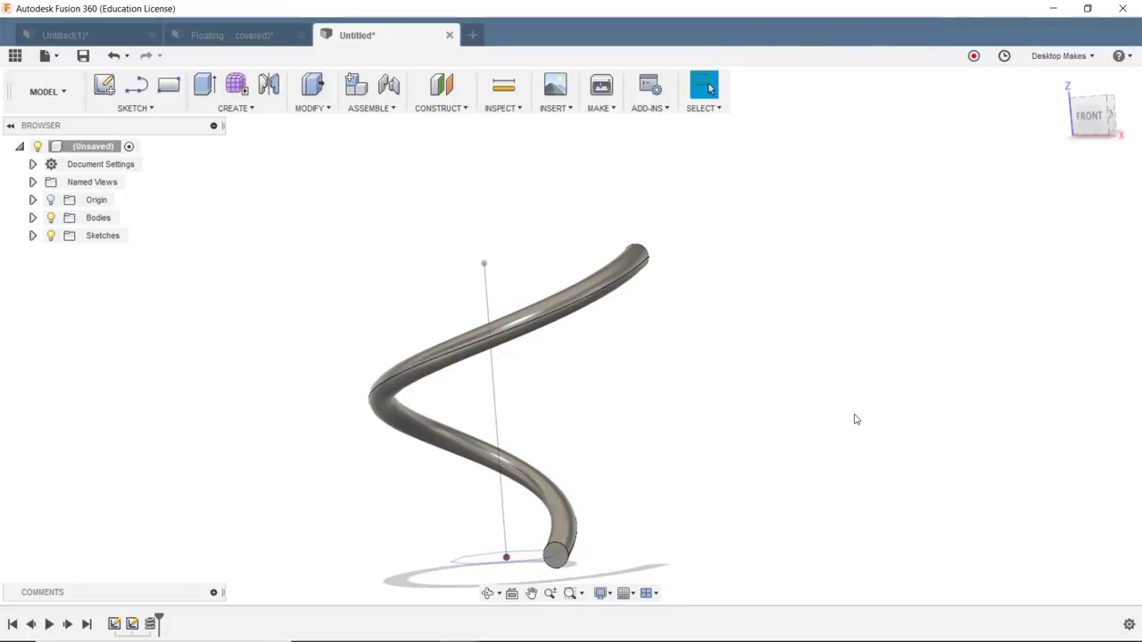
Start a Sweep of the Path + Guide Rail type
click(253, 110)
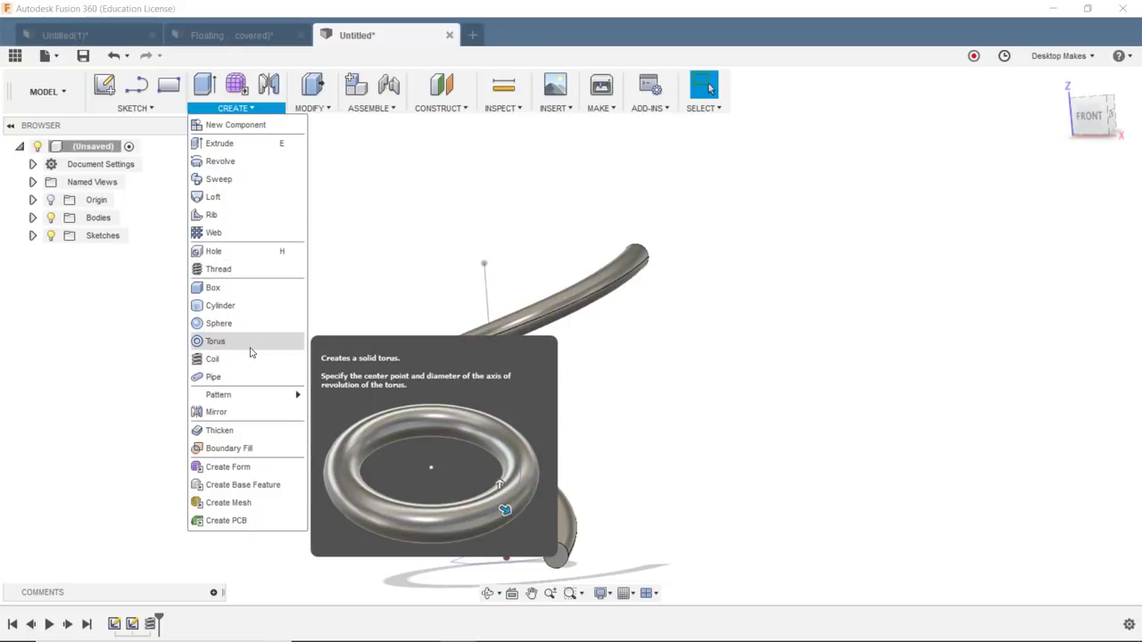
click(251, 184)
shift+middle_drag(446, 270, 559, 249)
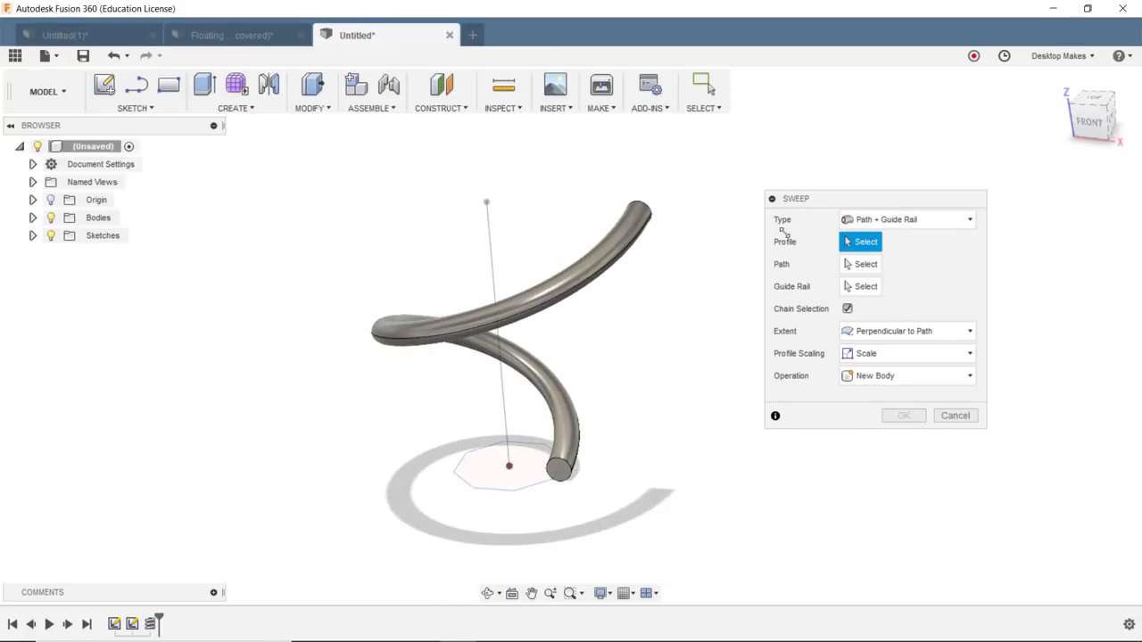
click(930, 221)
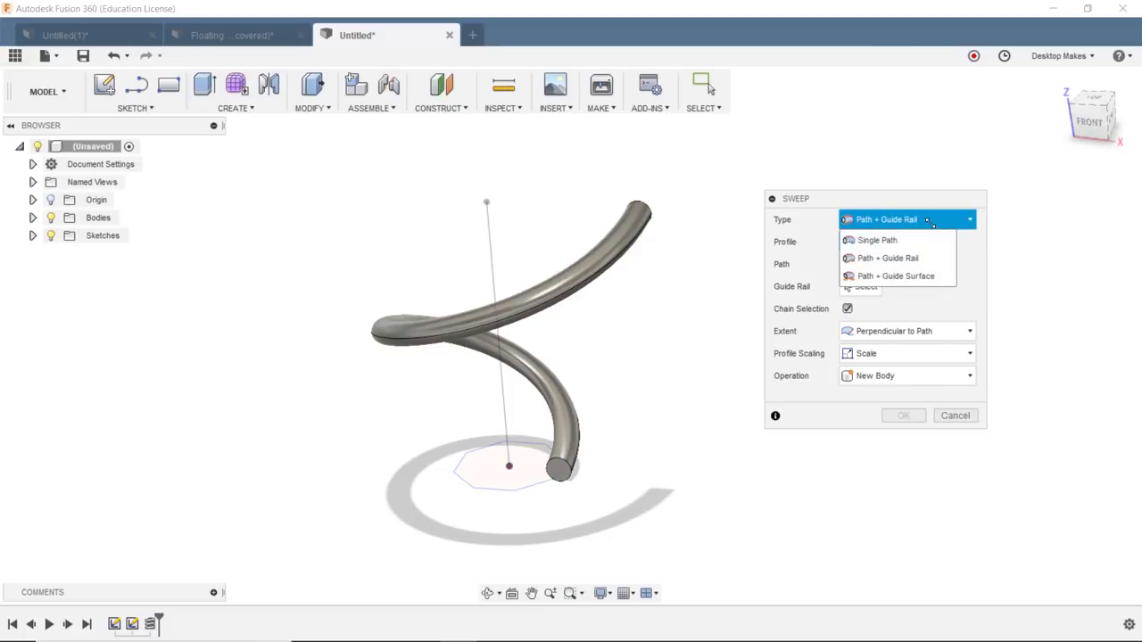
click(930, 222)
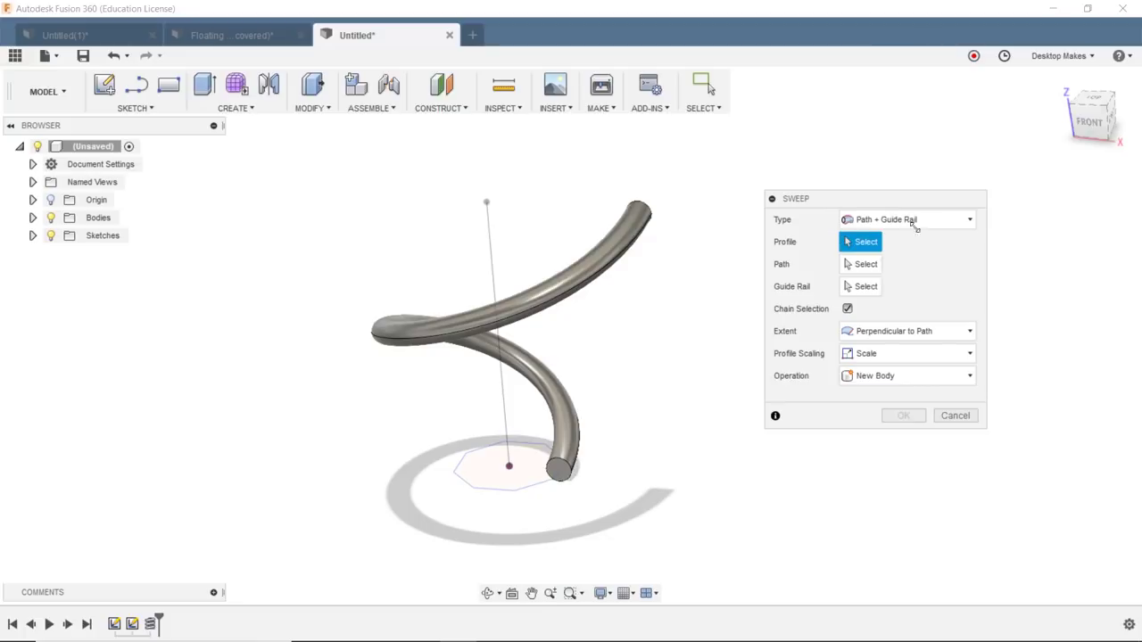
Sweep the octagon along the vertical line with the coil as guide rail into a new body
click(527, 478)
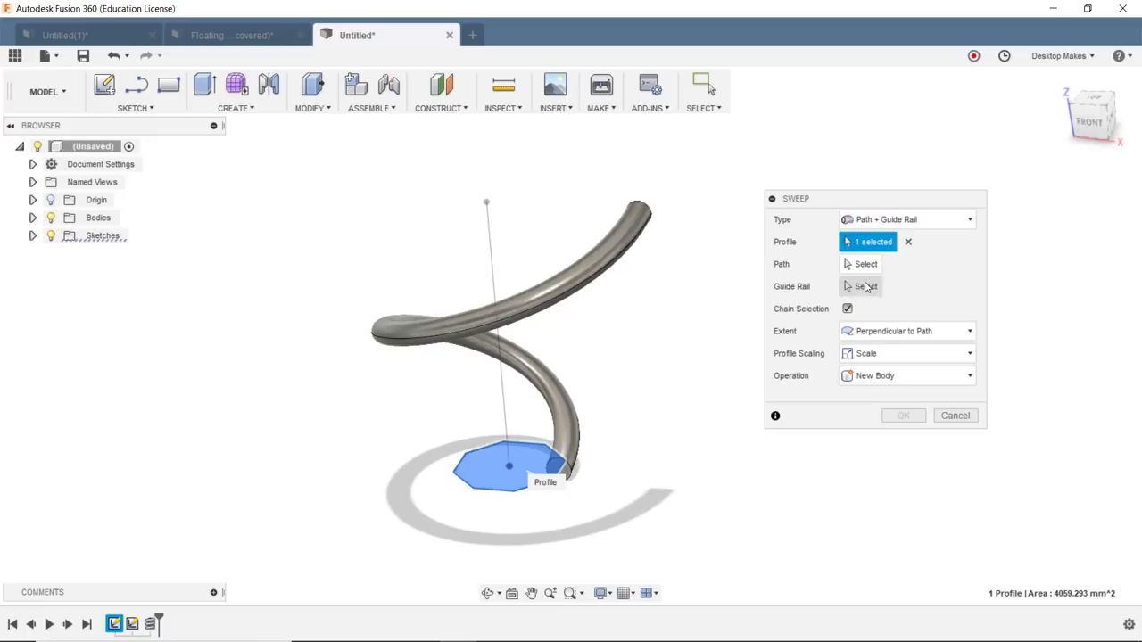
click(864, 267)
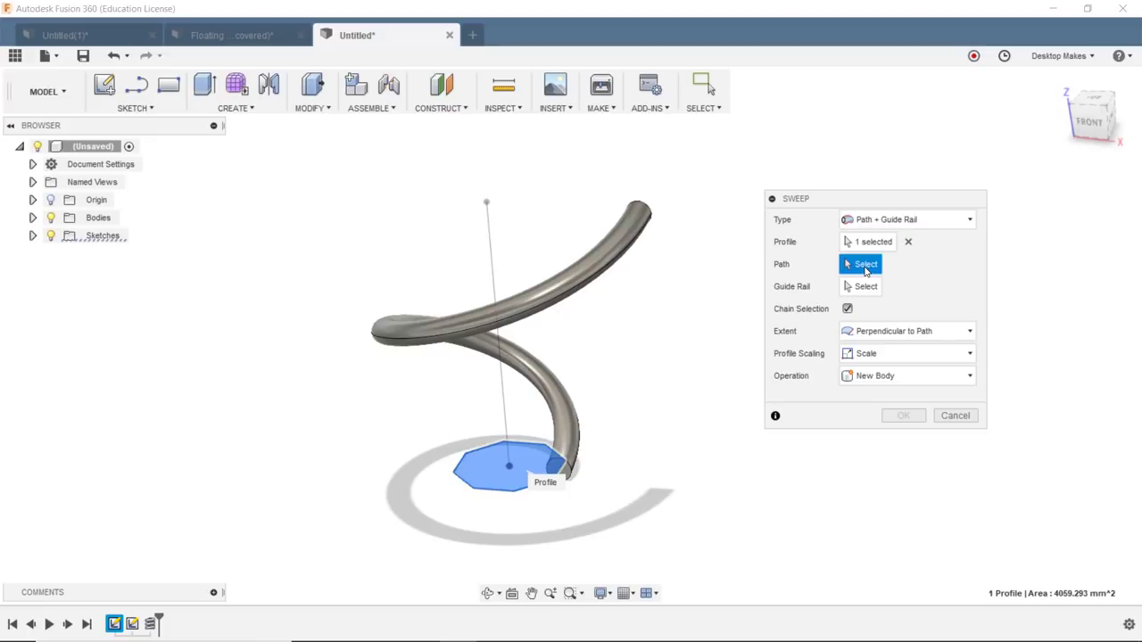
click(494, 234)
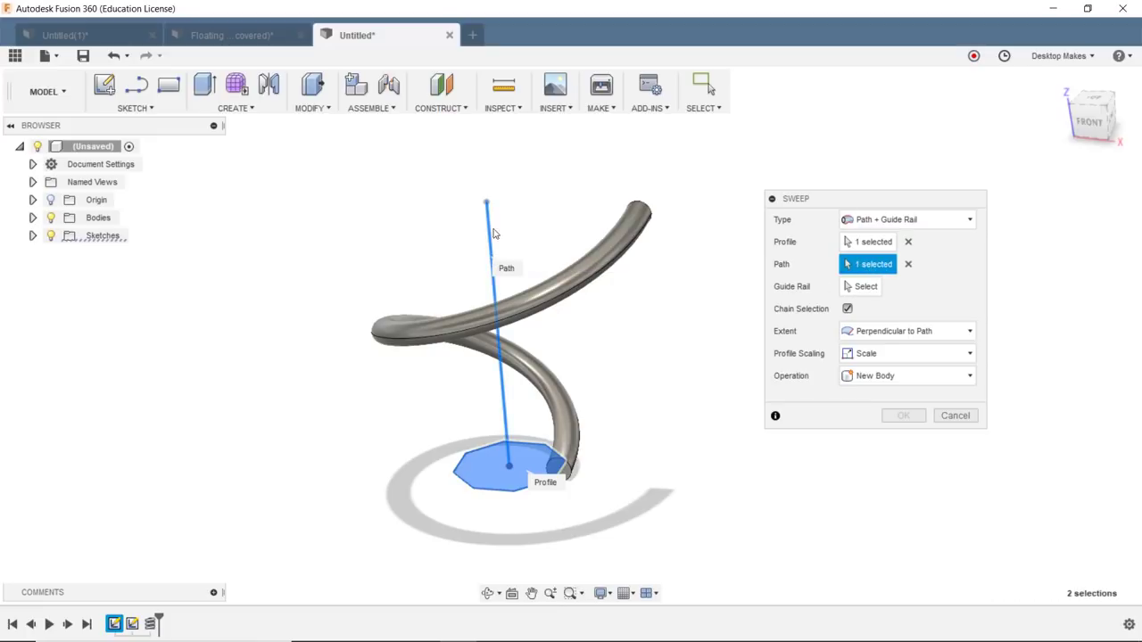
click(867, 288)
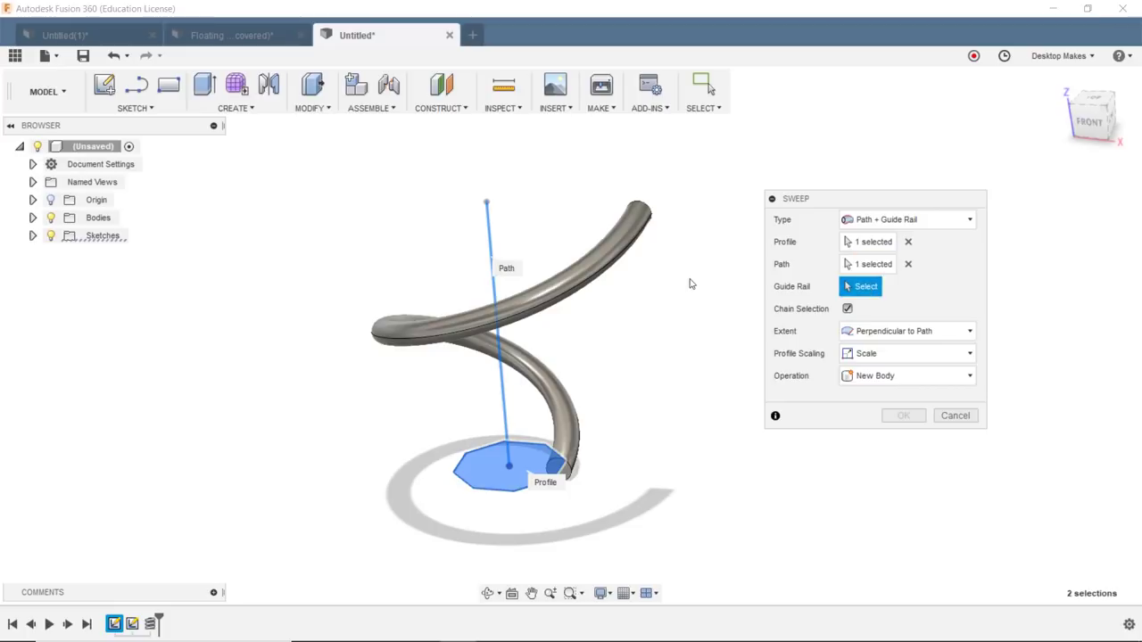
scroll(571, 298, up, 2)
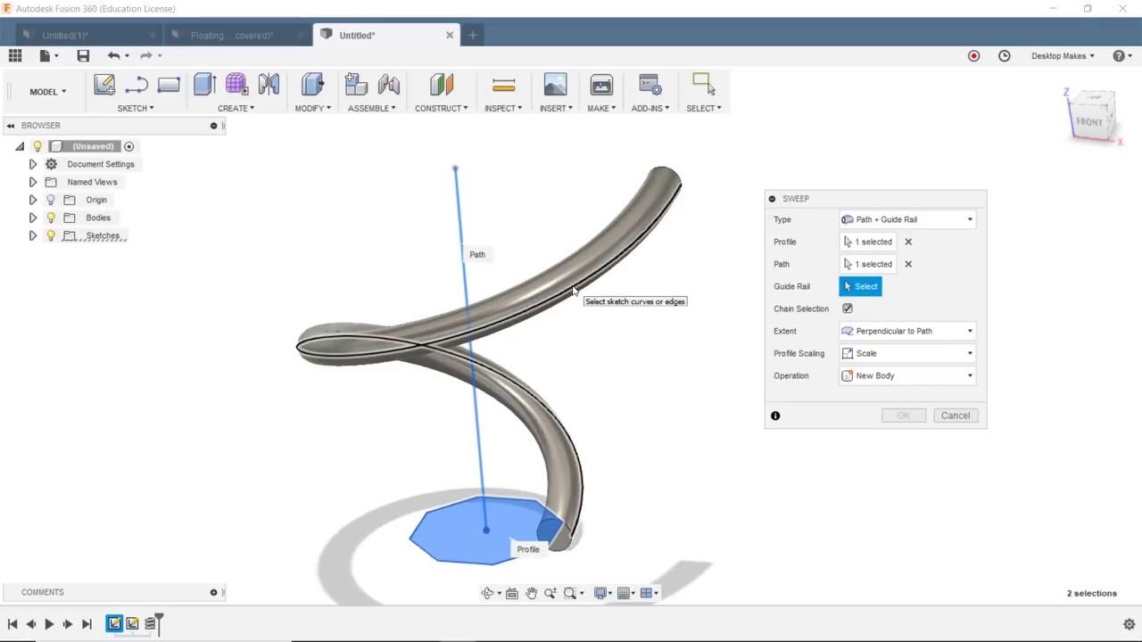
click(574, 291)
scroll(620, 375, down, 2)
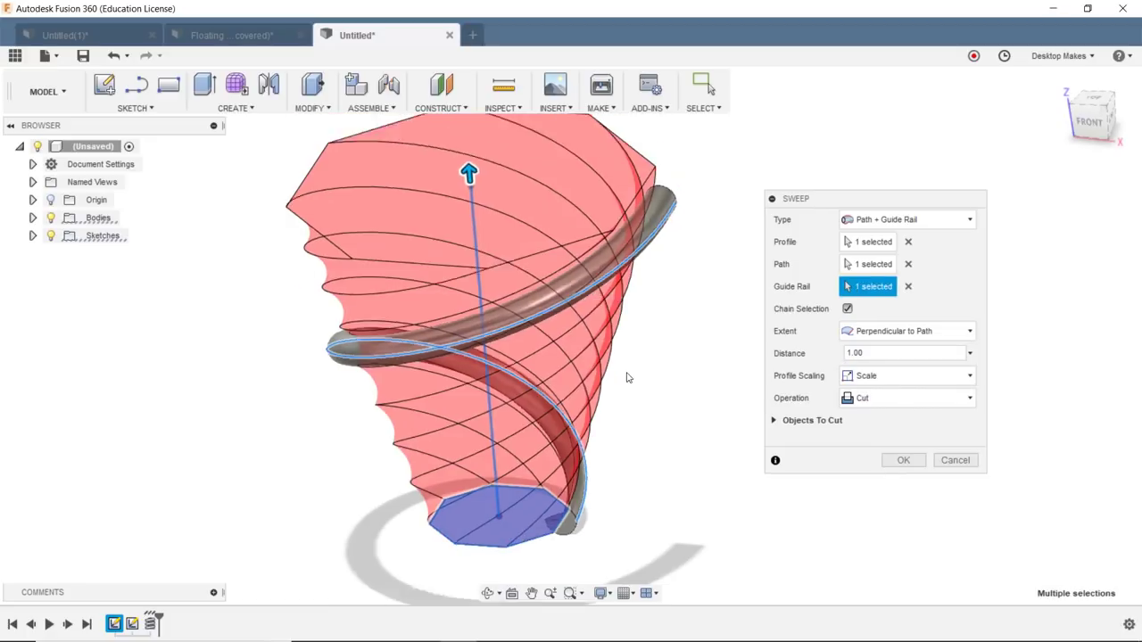
click(859, 399)
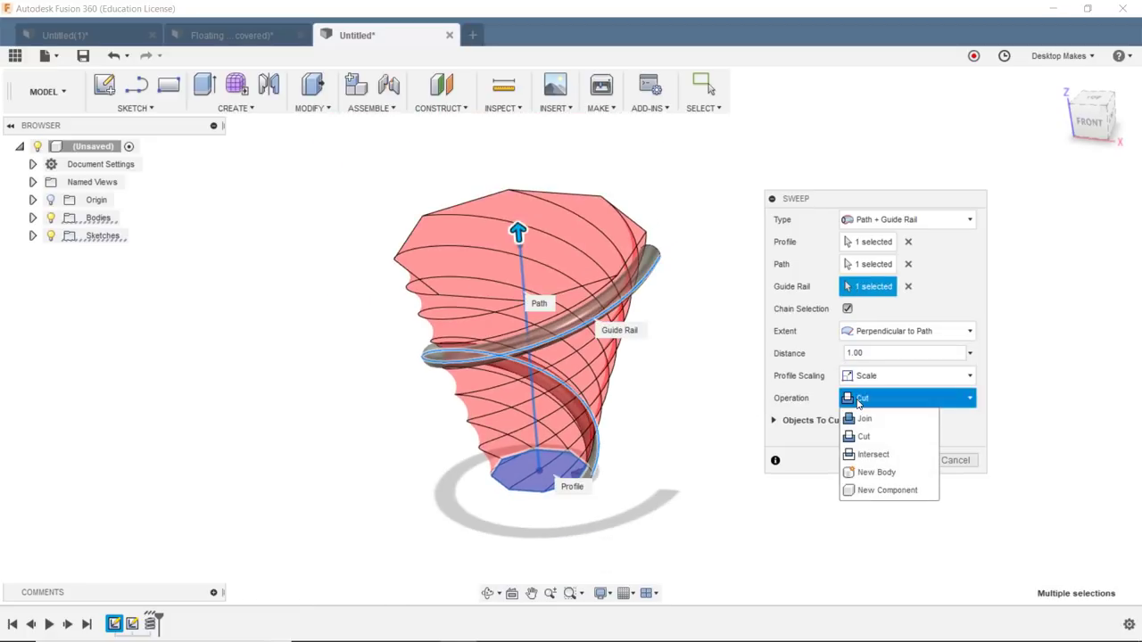
click(875, 472)
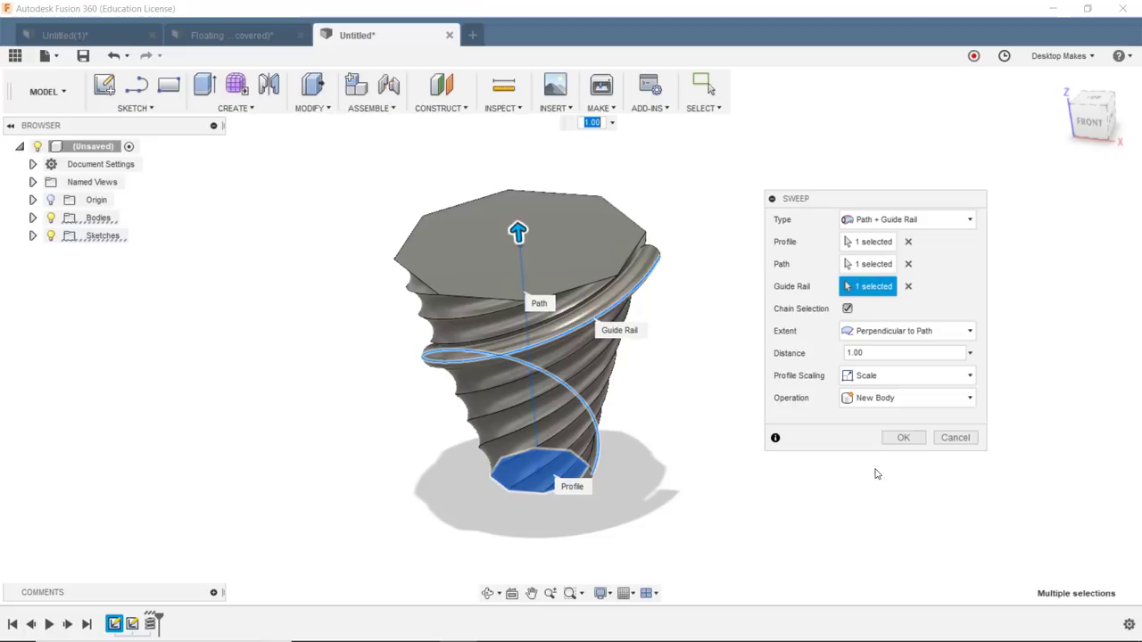
click(904, 438)
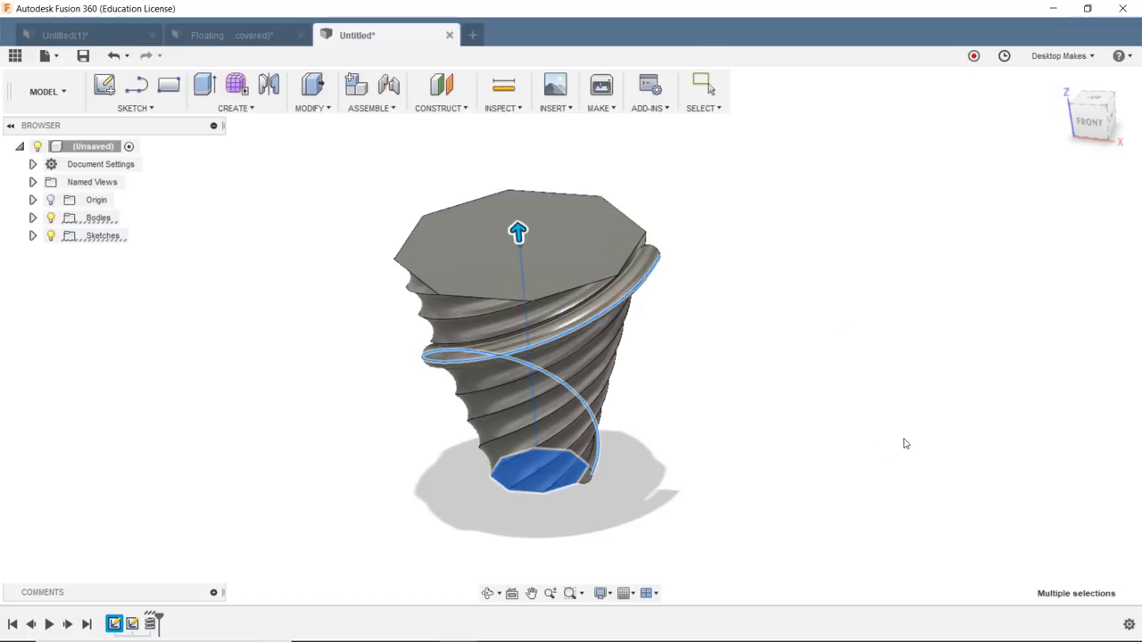
Hide the coil Body1 and orbit around the twisted vase Body2
click(33, 219)
click(64, 235)
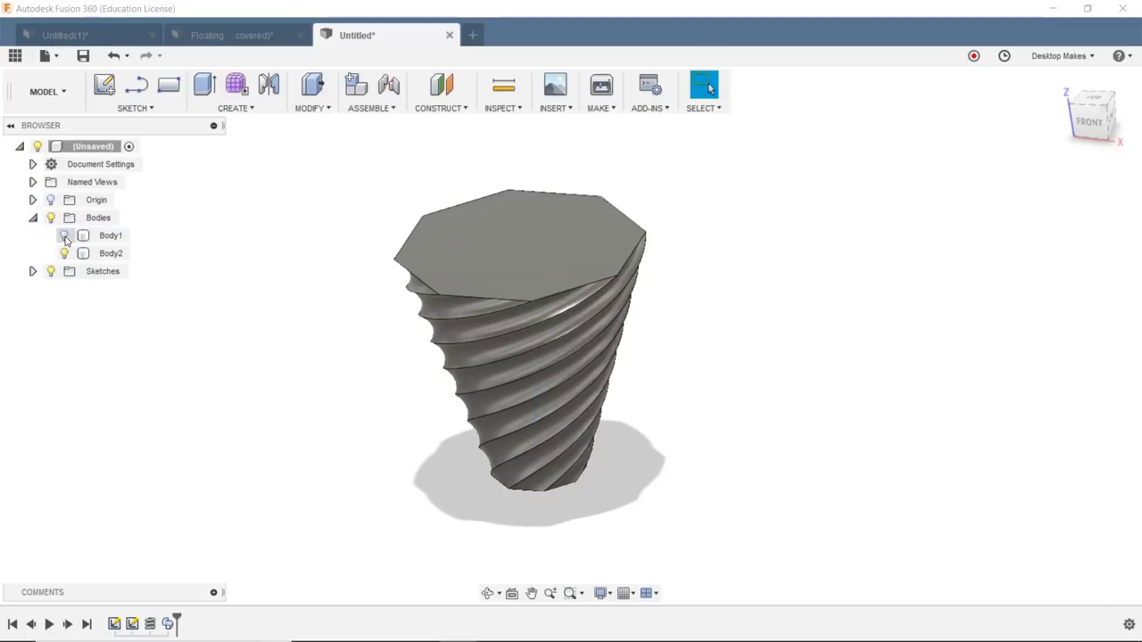
shift+middle_drag(731, 525, 622, 491)
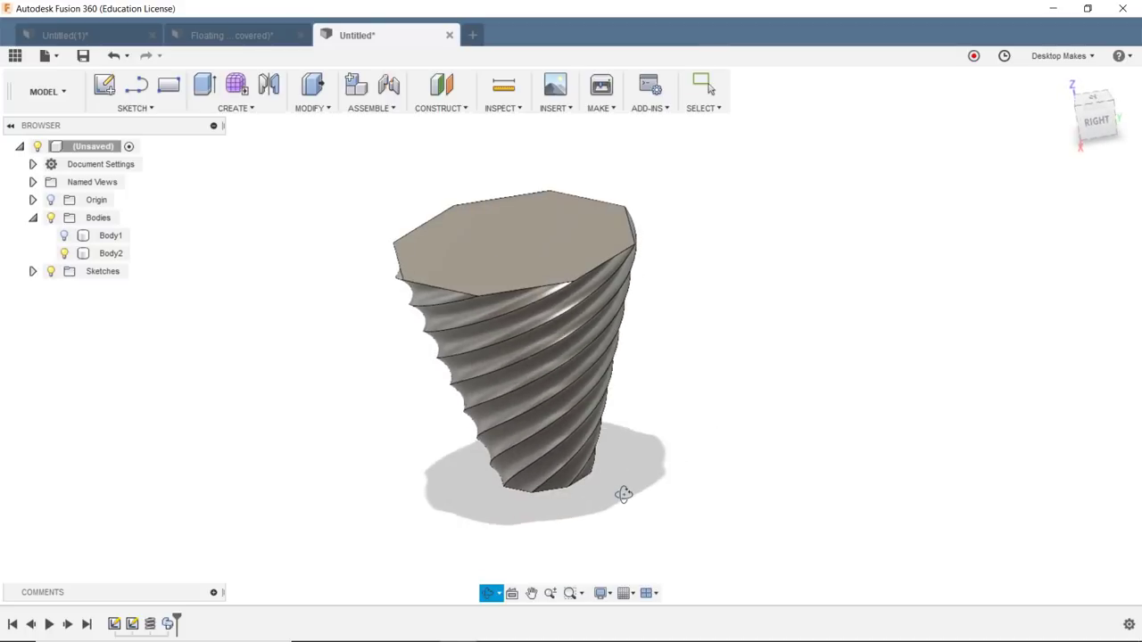
shift+middle_drag(670, 408, 588, 408)
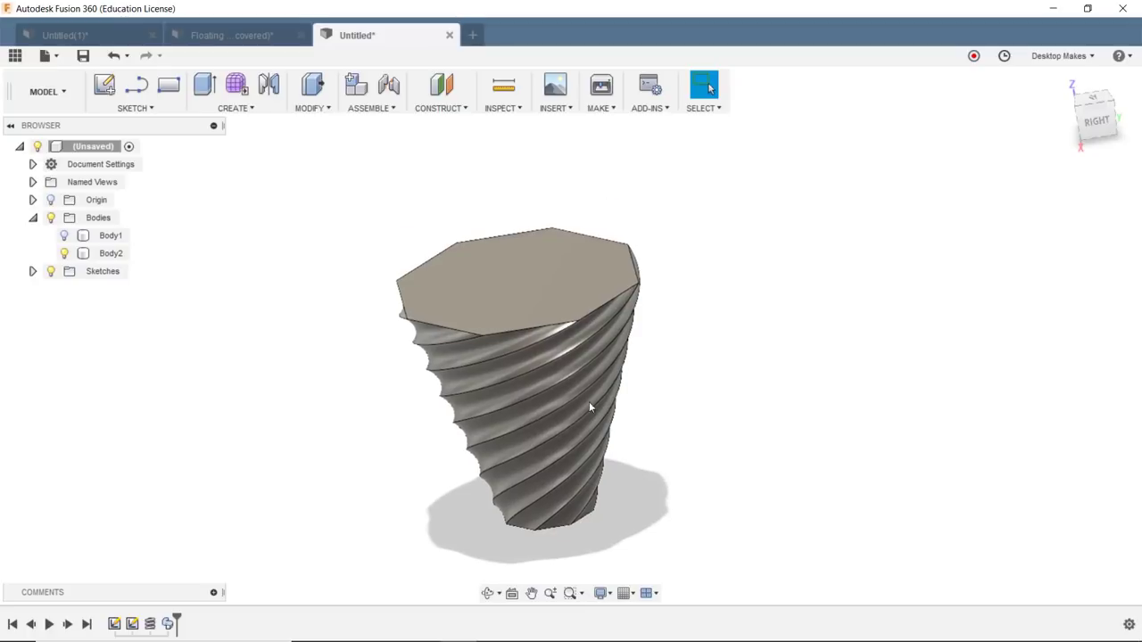
right_click(533, 177)
click(652, 219)
shift+middle_drag(696, 265, 604, 325)
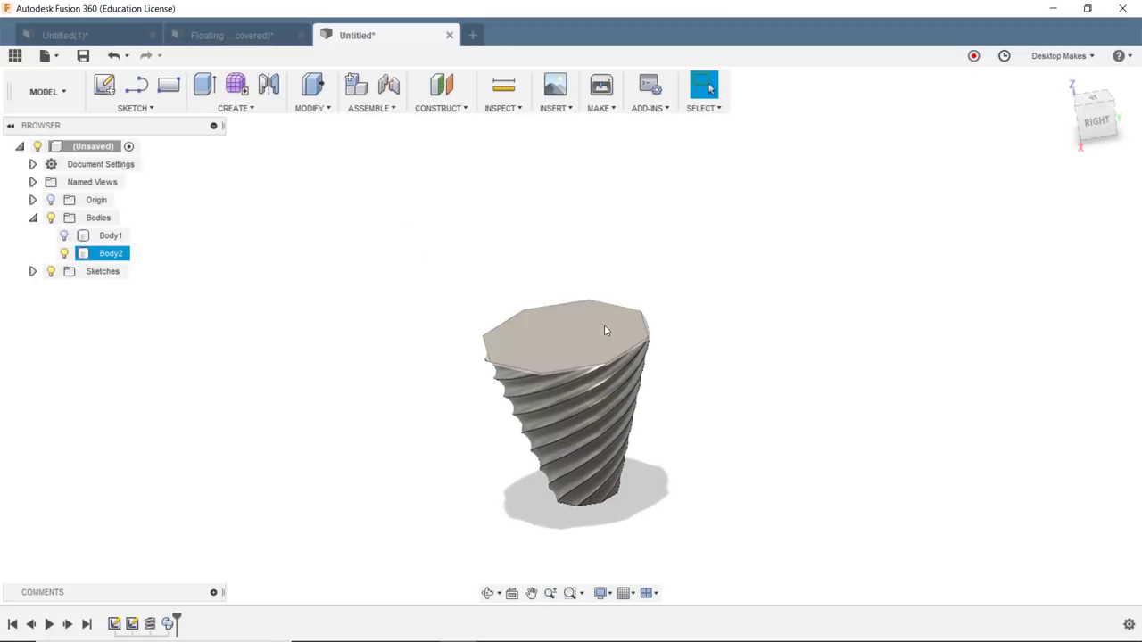
right_click(637, 238)
Make a copy of the vase body raised 275 mm above the original
click(608, 256)
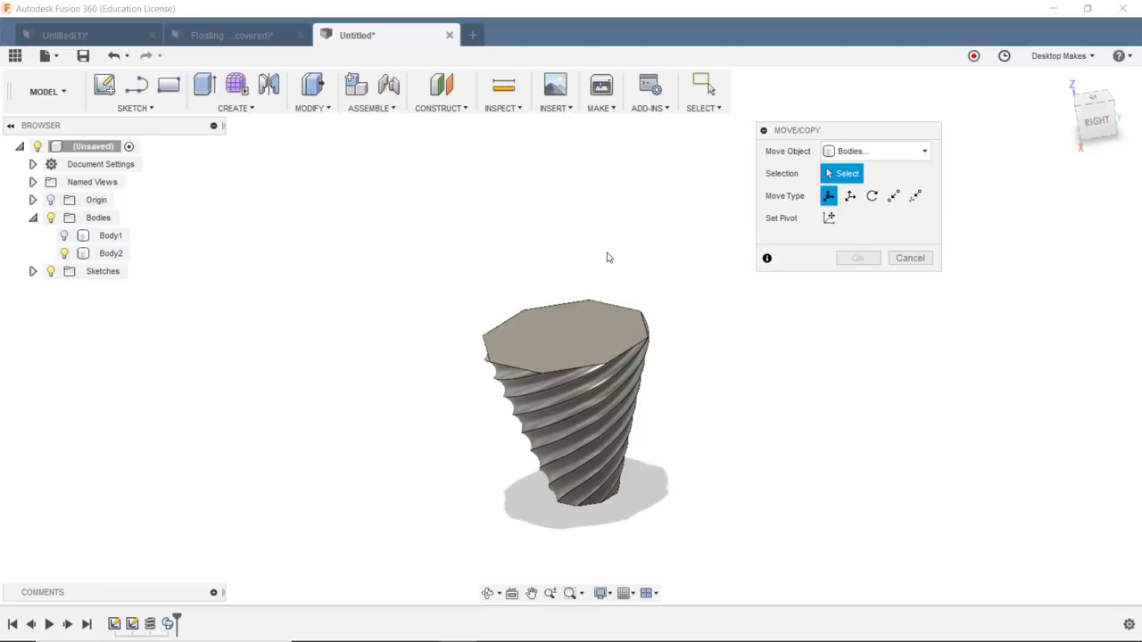
click(570, 336)
click(870, 152)
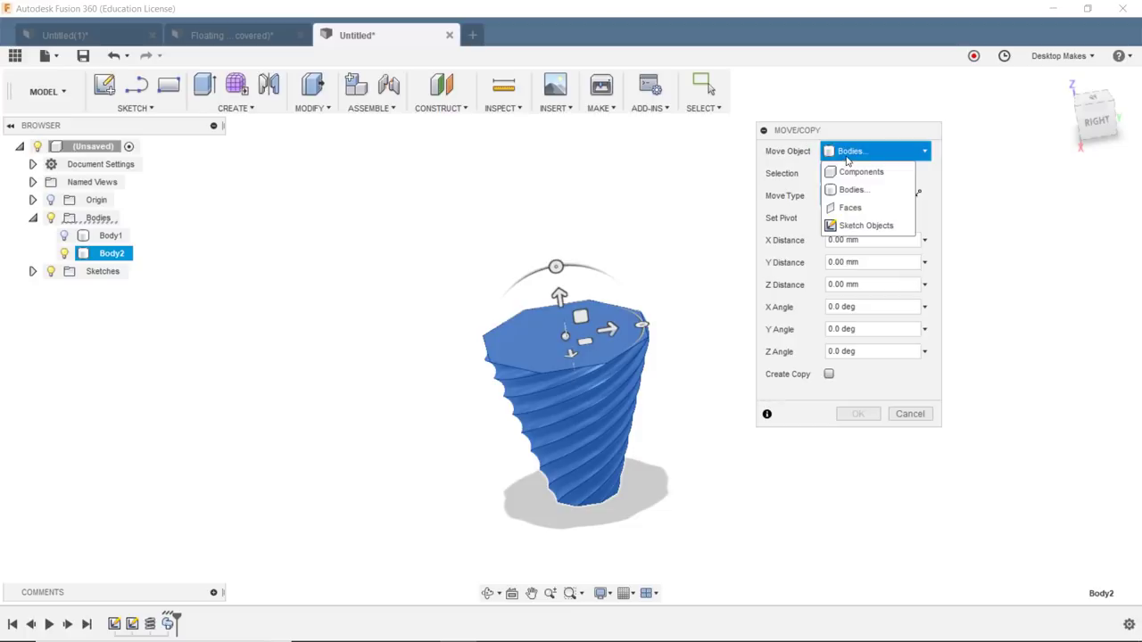
click(848, 157)
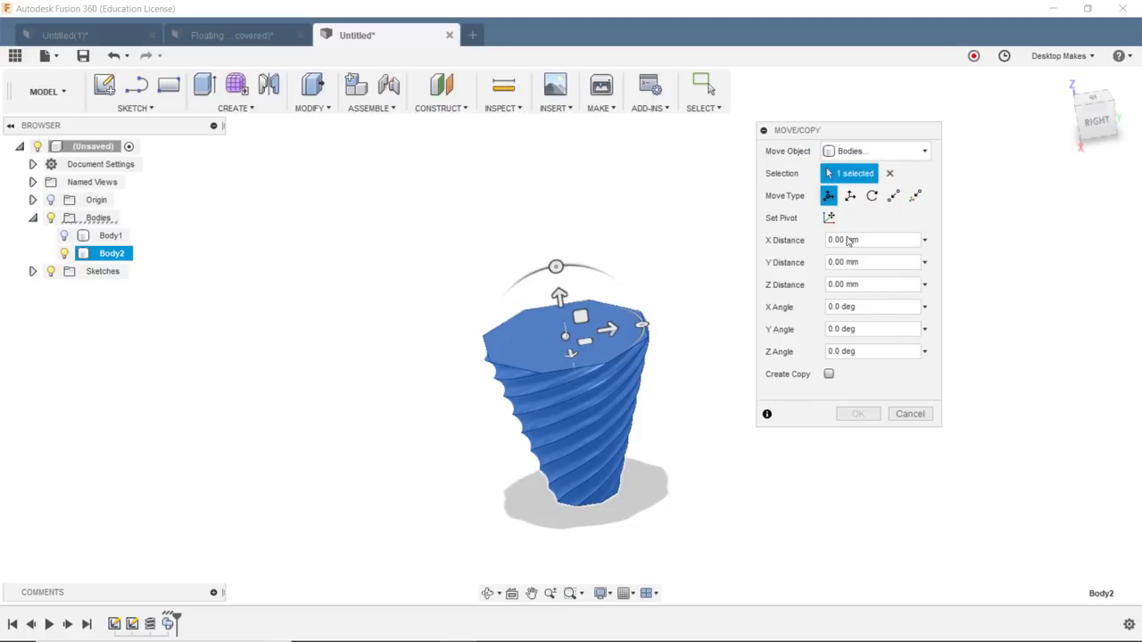
click(829, 375)
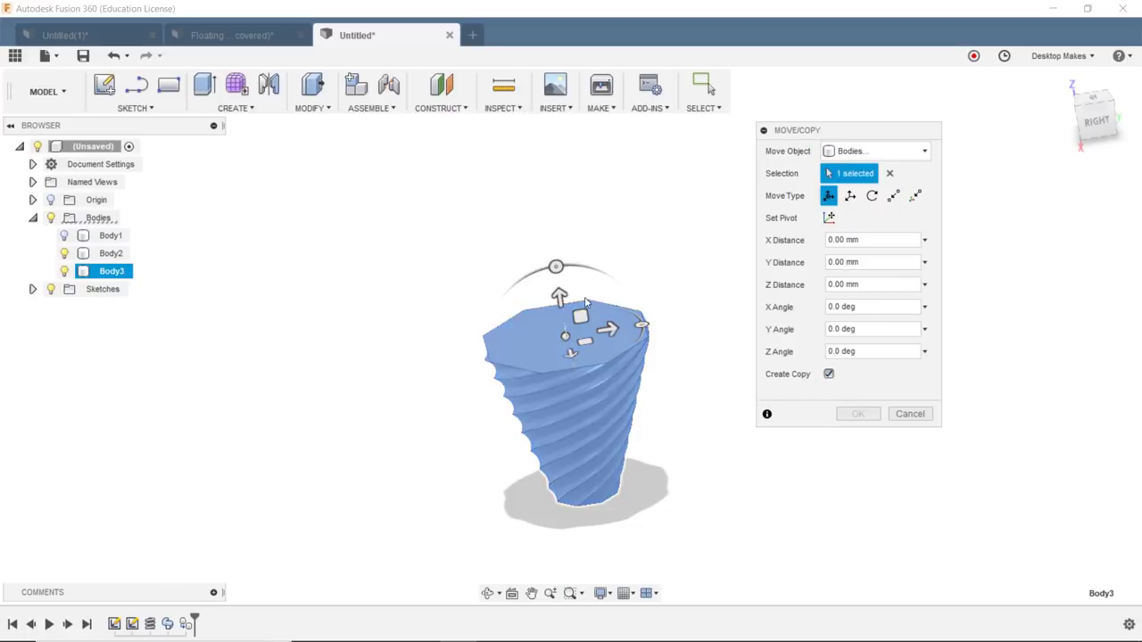
drag(559, 294, 543, 121)
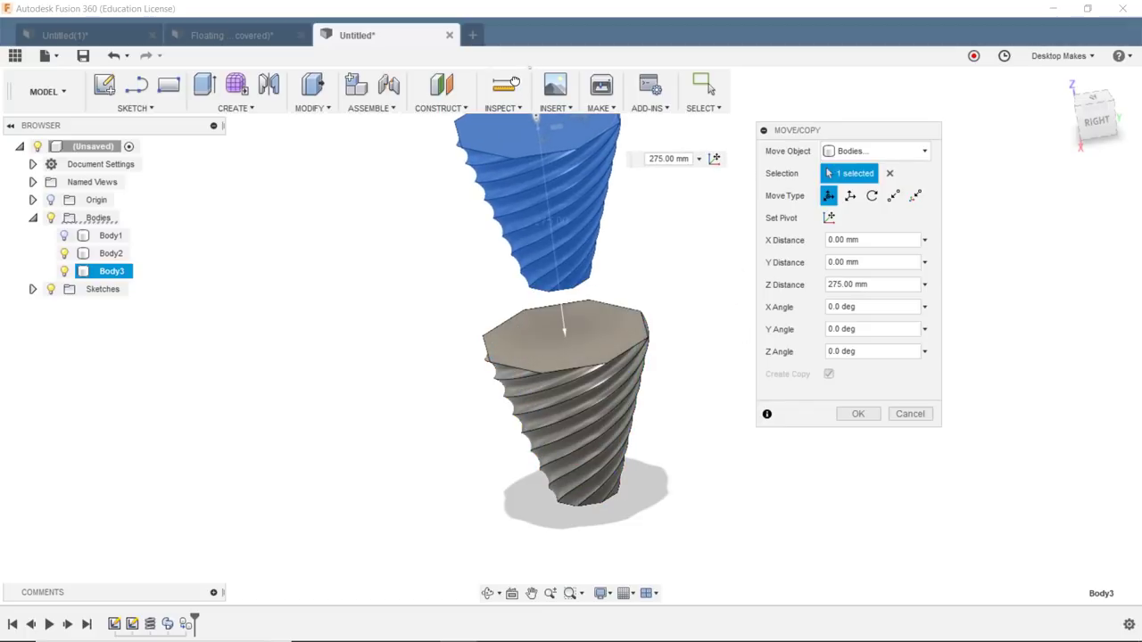
click(852, 414)
key(F6)
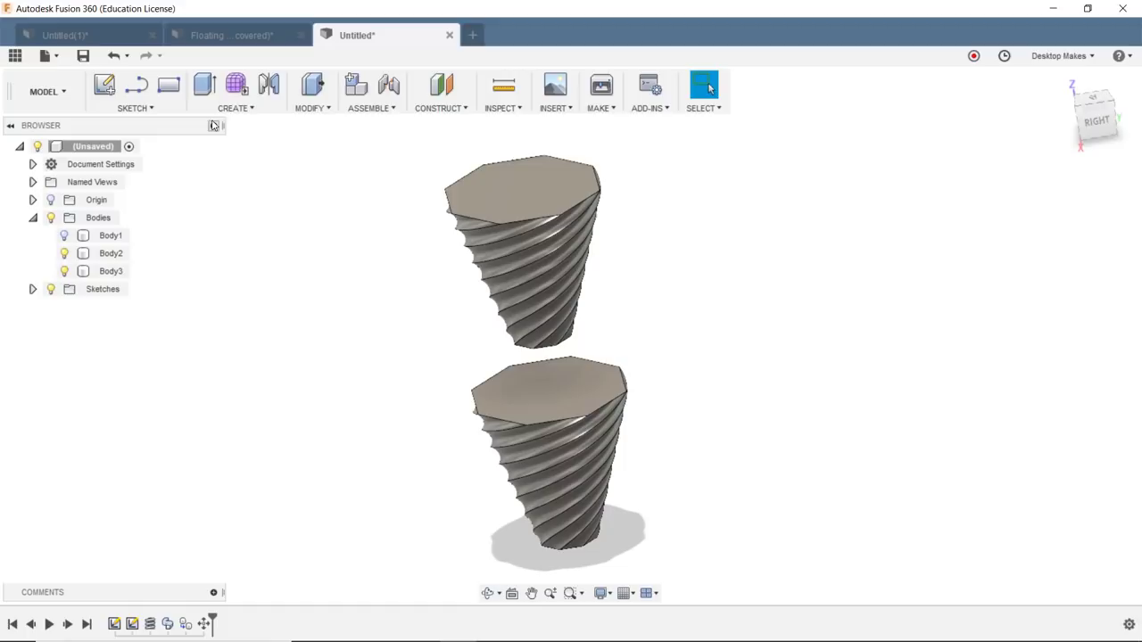
Align the copy's flat end flipped onto the lower body's top face
click(324, 108)
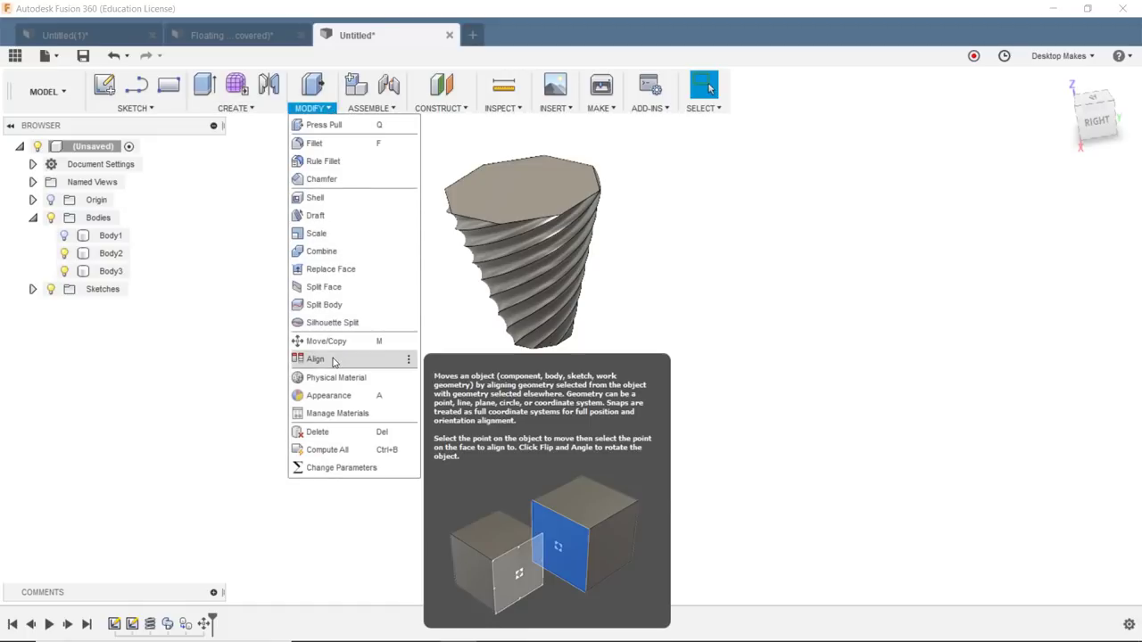
click(337, 358)
click(489, 206)
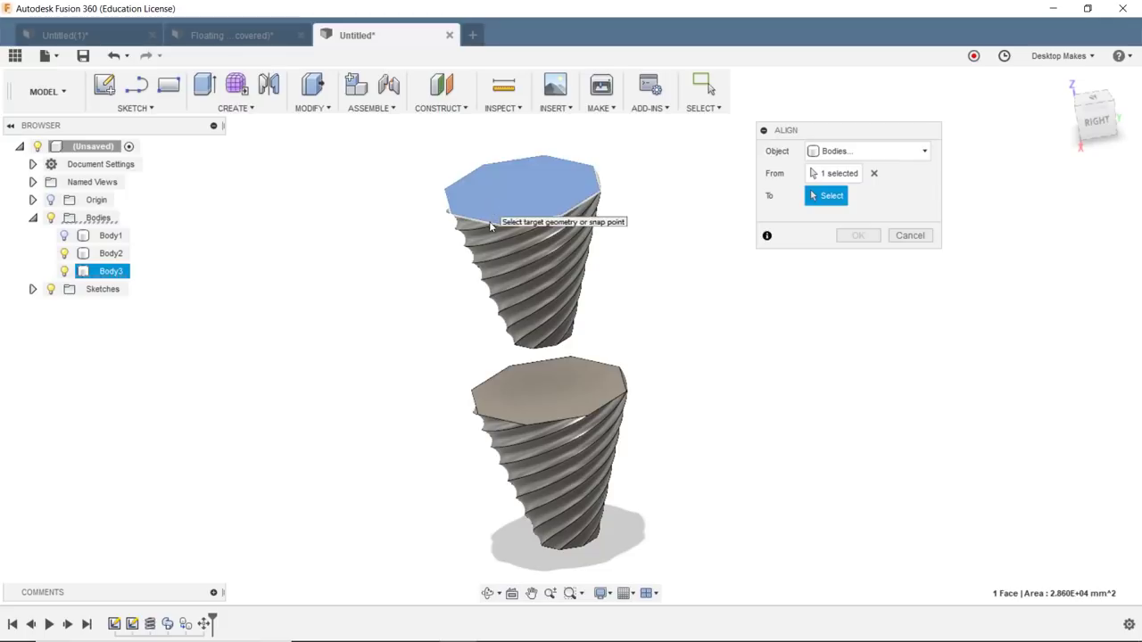
click(516, 397)
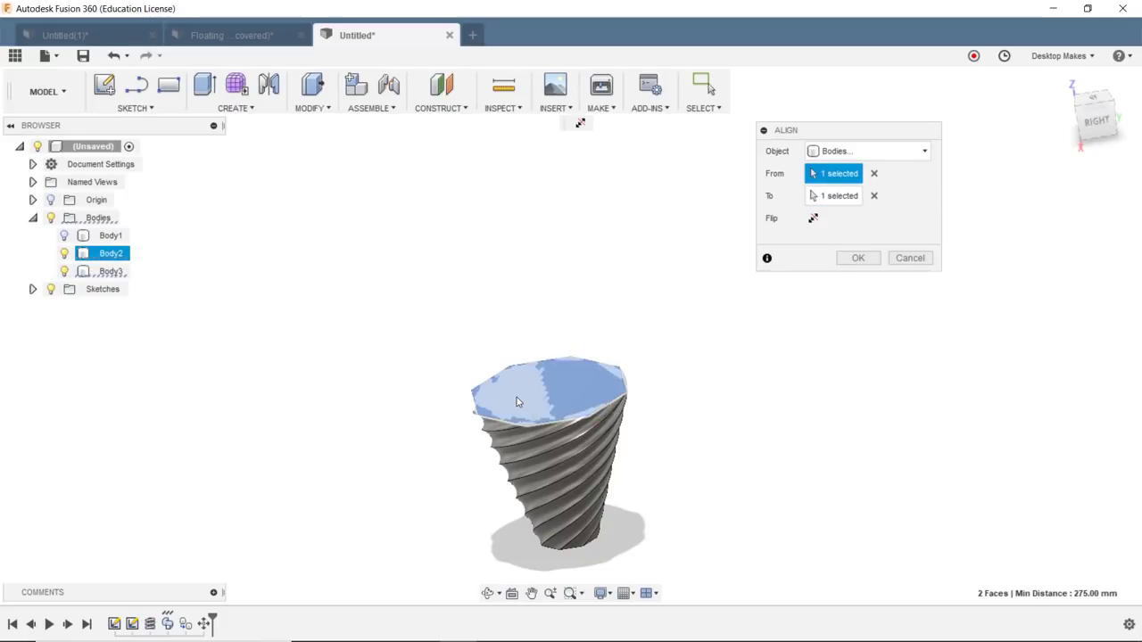
click(814, 220)
click(857, 258)
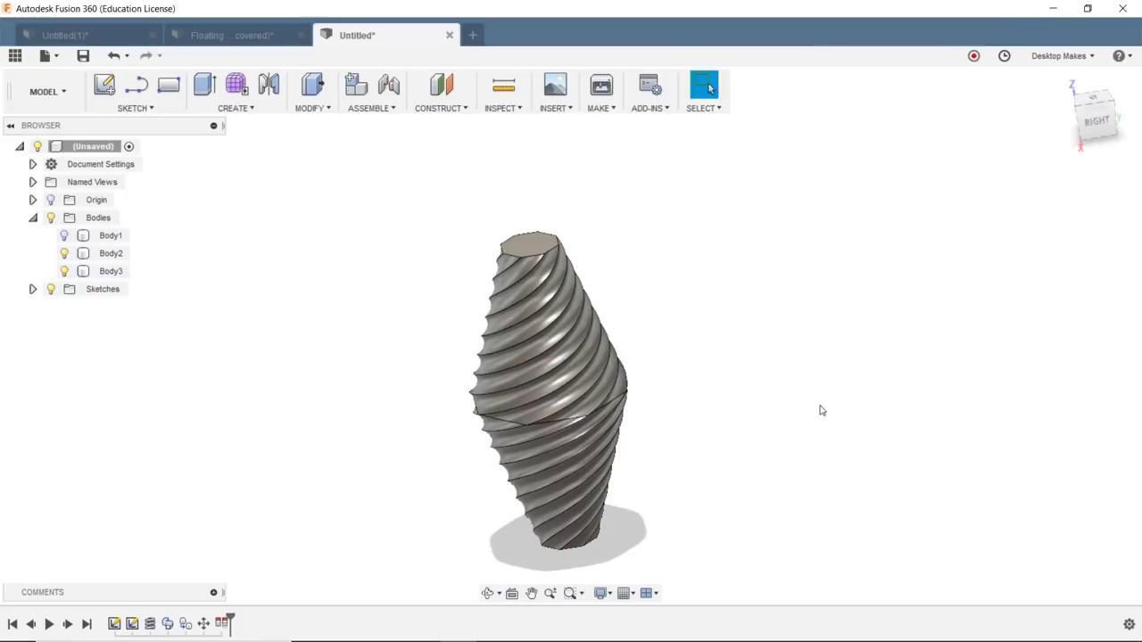
shift+middle_drag(833, 383, 794, 352)
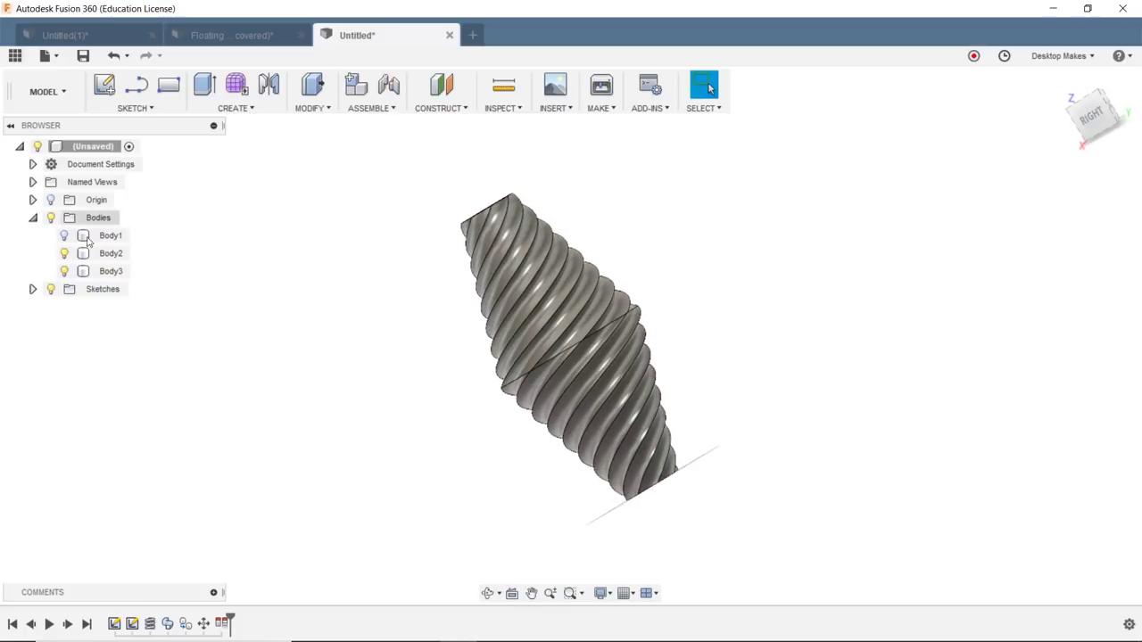
Combine target Body2 with tool body Body3 using a Join operation
click(64, 270)
click(64, 271)
shift+middle_drag(446, 250, 461, 249)
click(313, 108)
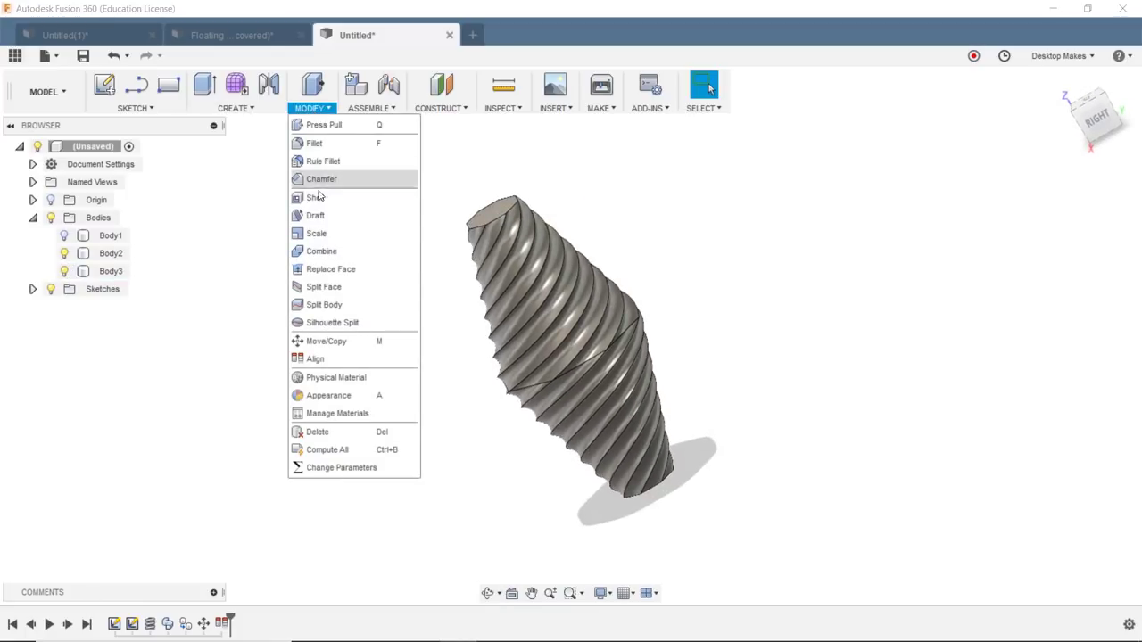
click(319, 252)
click(546, 312)
click(574, 307)
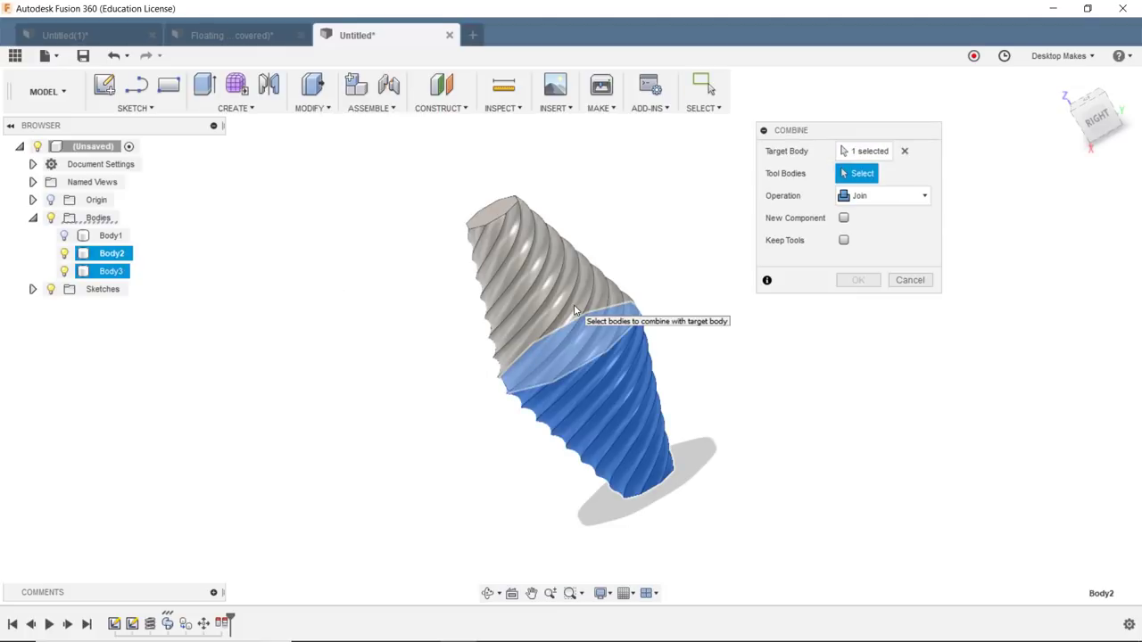
click(574, 310)
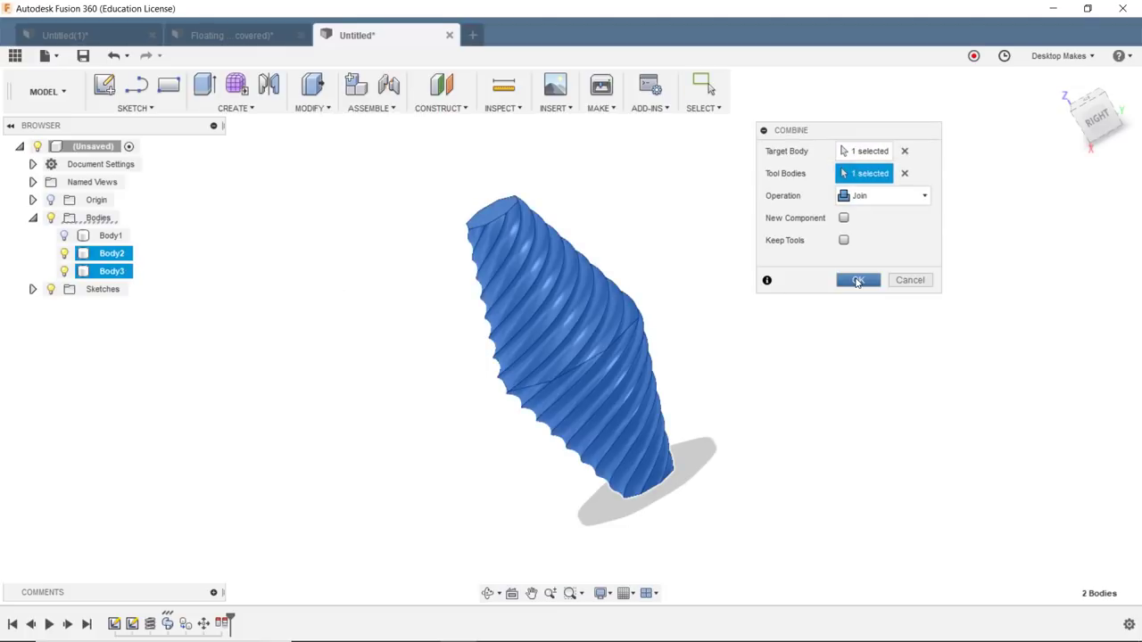
click(857, 282)
Turn to the right-side view and orbit to inspect the joined vase
click(1096, 118)
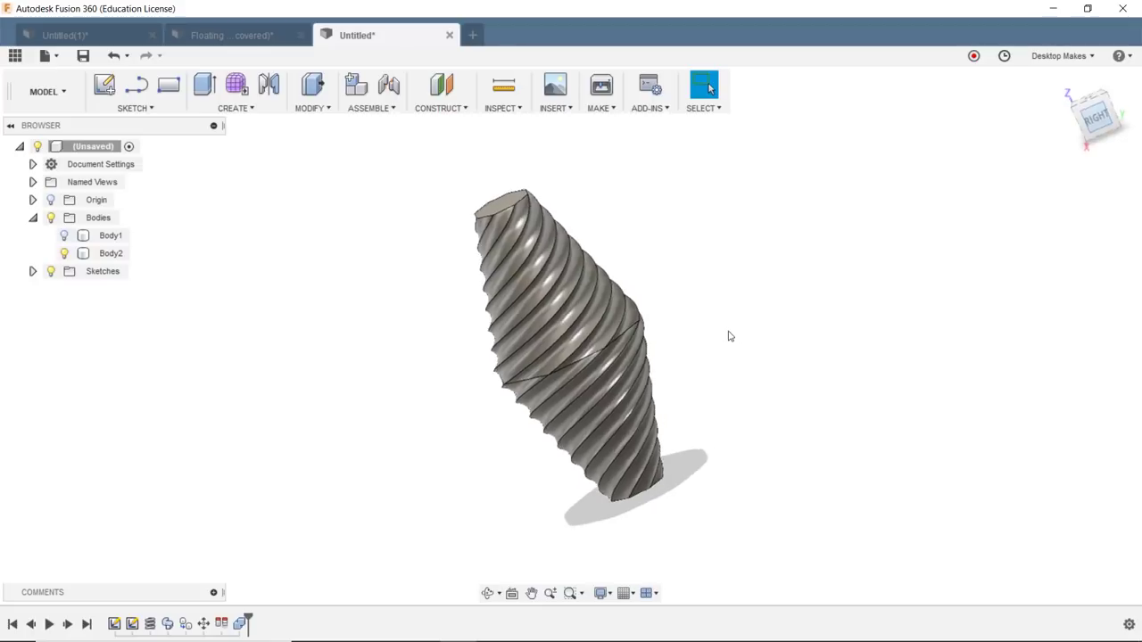
scroll(749, 268, up, 5)
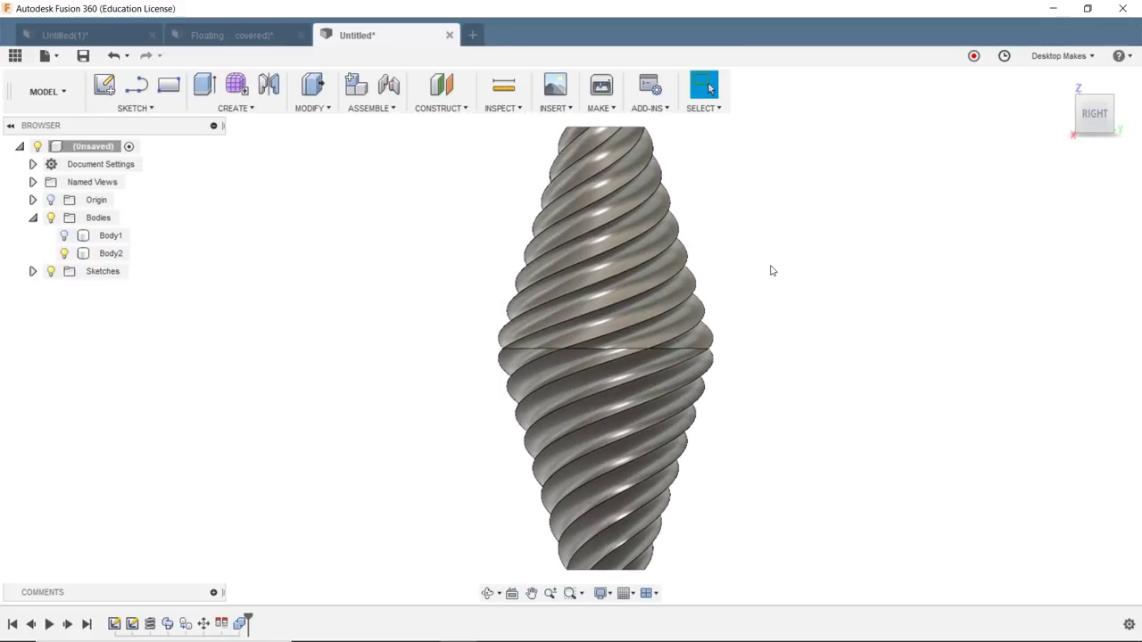
scroll(719, 322, down, 2)
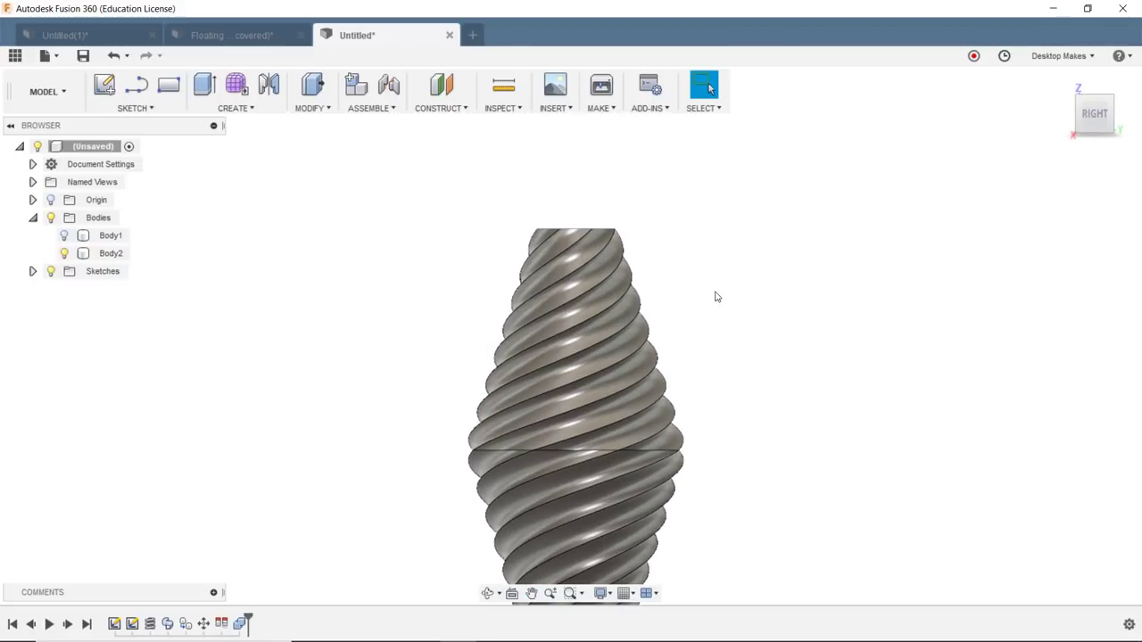
drag(715, 291, 802, 331)
Fillet the eight spiral edges on the vase's upper half with a 1 mm radius
key(f)
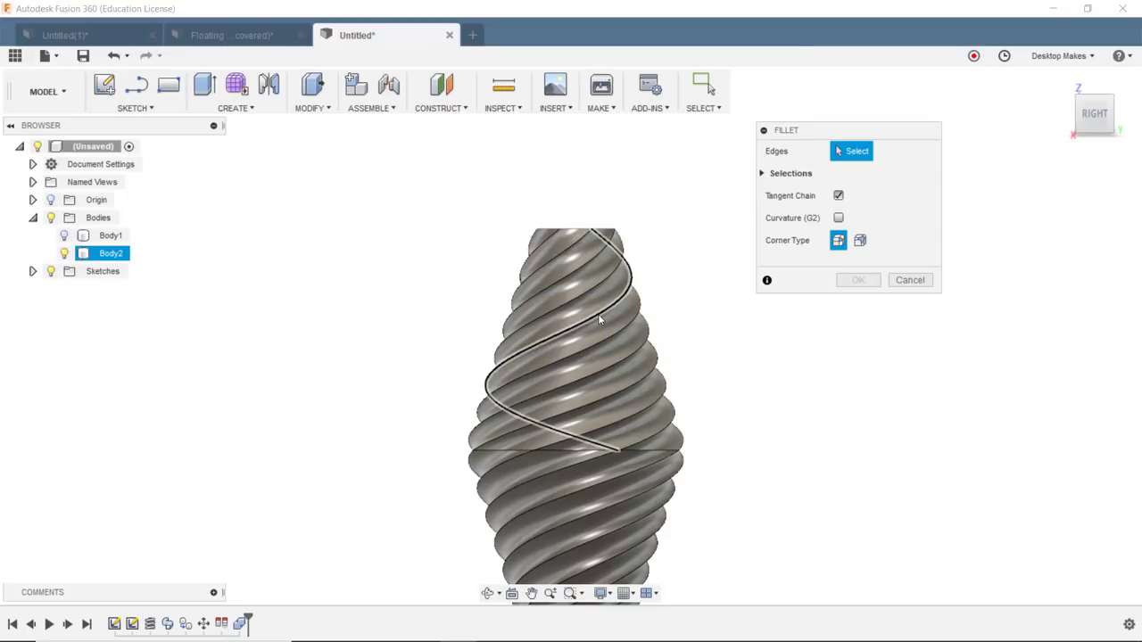
scroll(574, 324, up, 5)
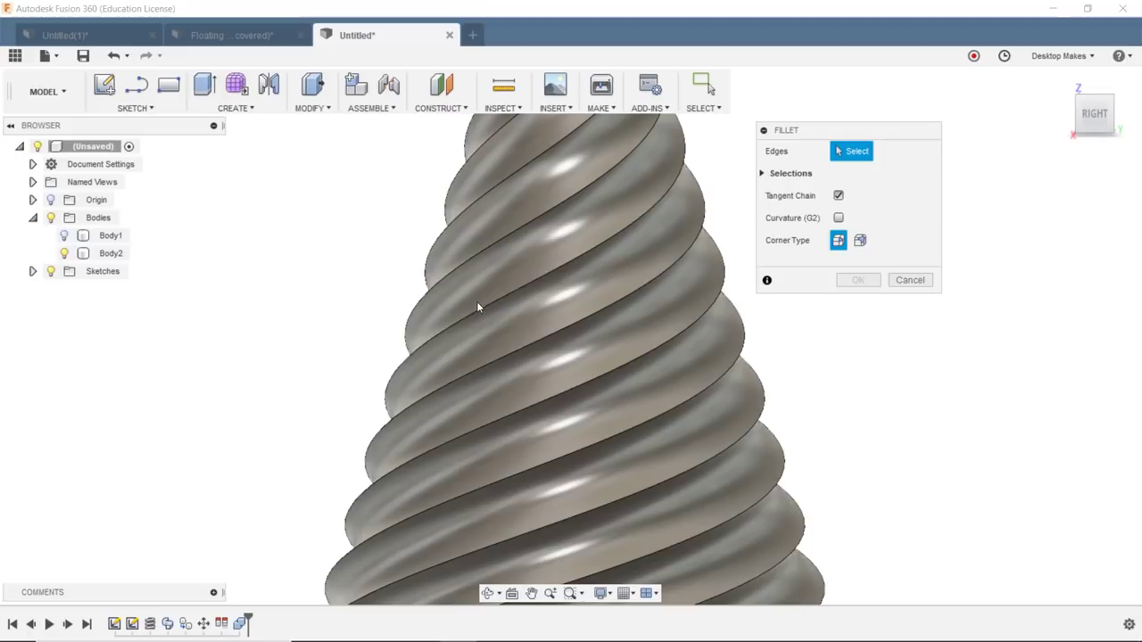
scroll(477, 302, down, 8)
shift+middle_drag(420, 253, 381, 255)
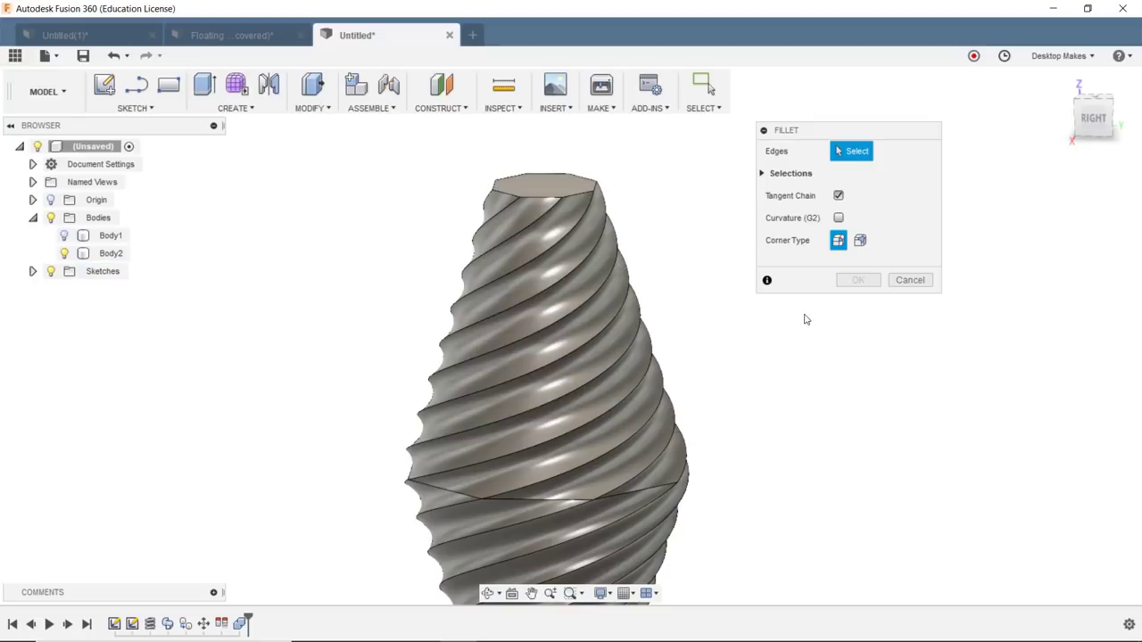
drag(686, 283, 413, 384)
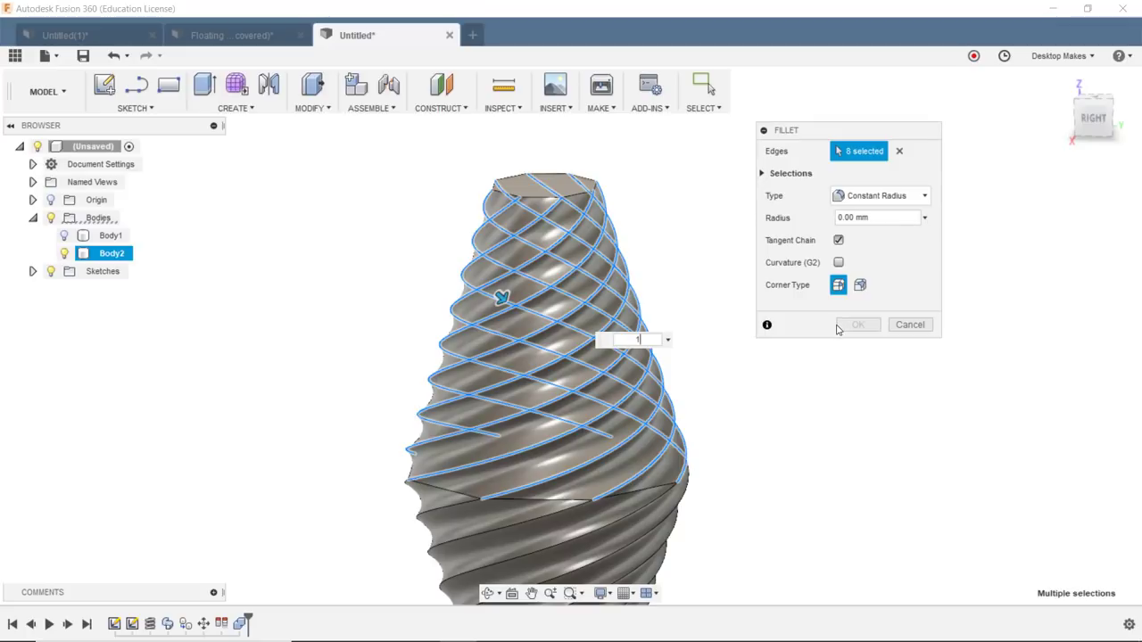
key(Return)
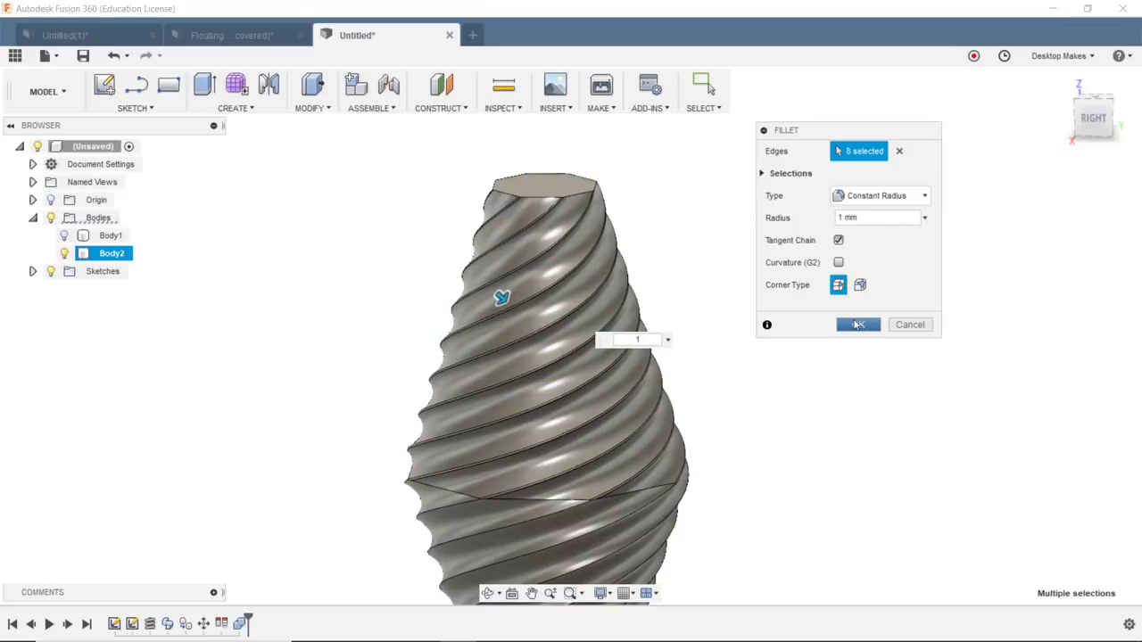
click(858, 324)
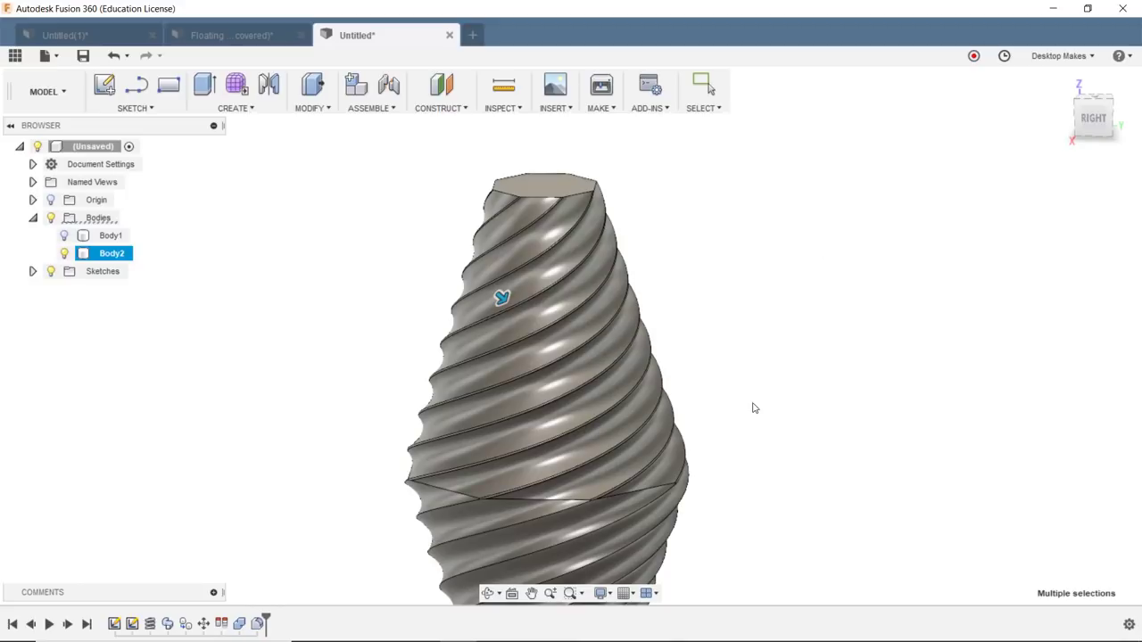
Pan toward the vase's middle seam and select the body there
key(Escape)
middle_drag(749, 497, 765, 286)
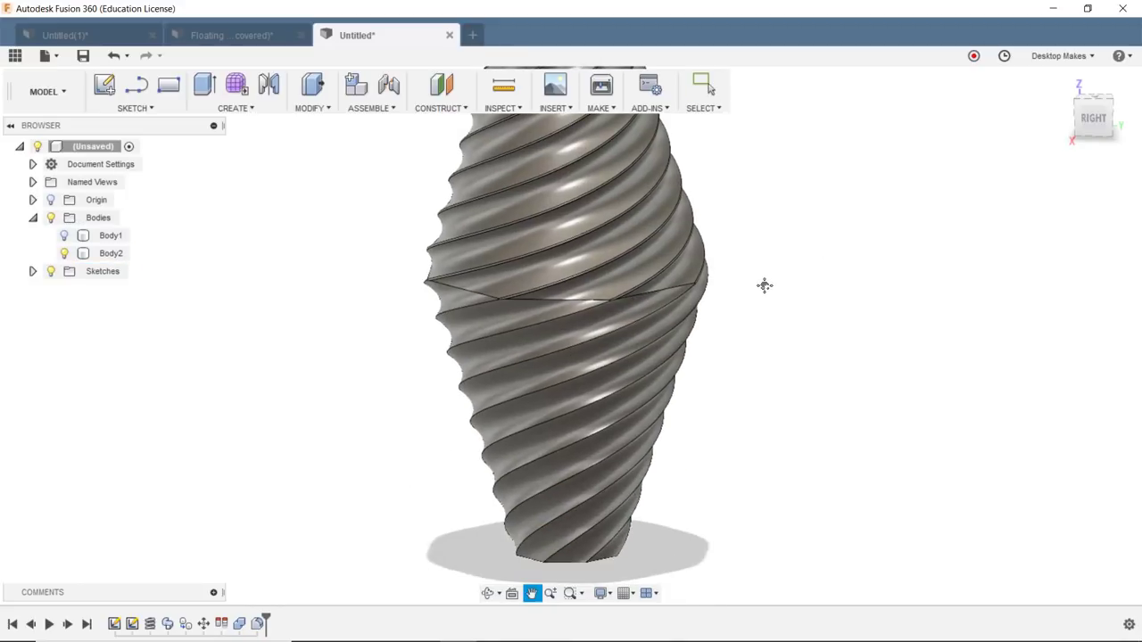
click(660, 290)
scroll(657, 291, up, 2)
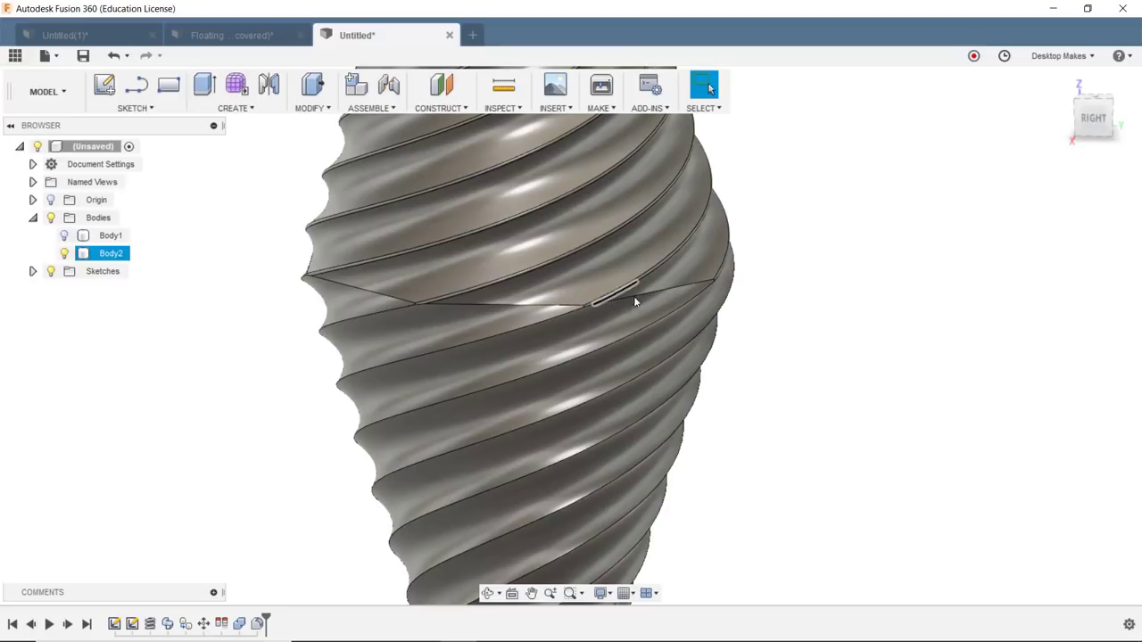
Fillet the eight spiral edges on the vase's lower half with a 1 mm radius
click(832, 346)
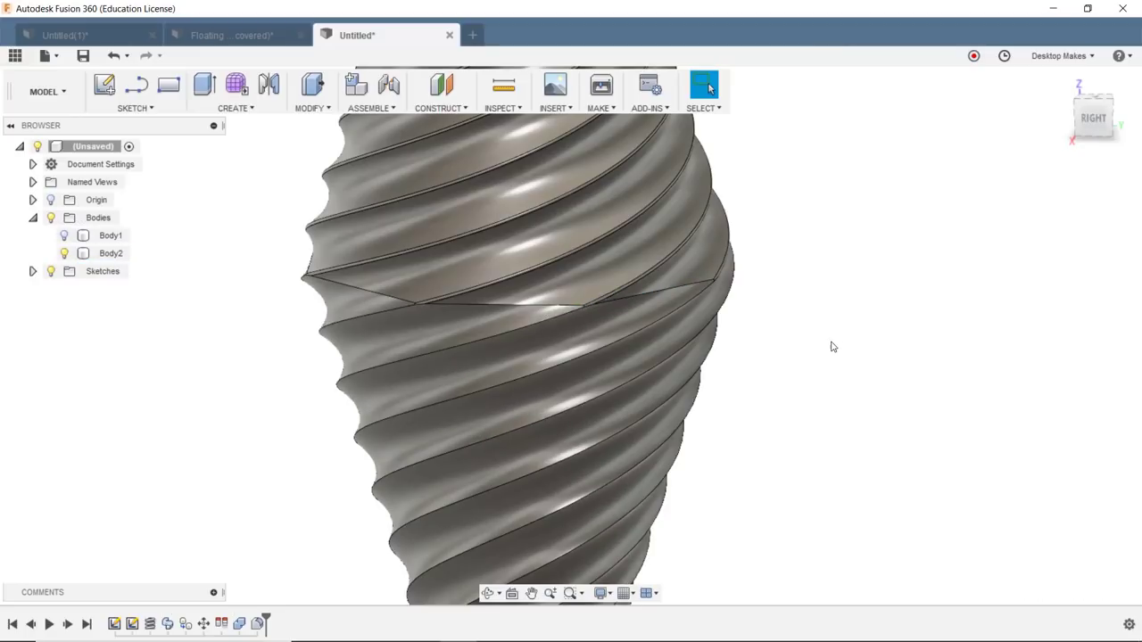
mouse_move(831, 346)
middle_down()
mouse_move(842, 161)
mouse_move(811, 339)
middle_up()
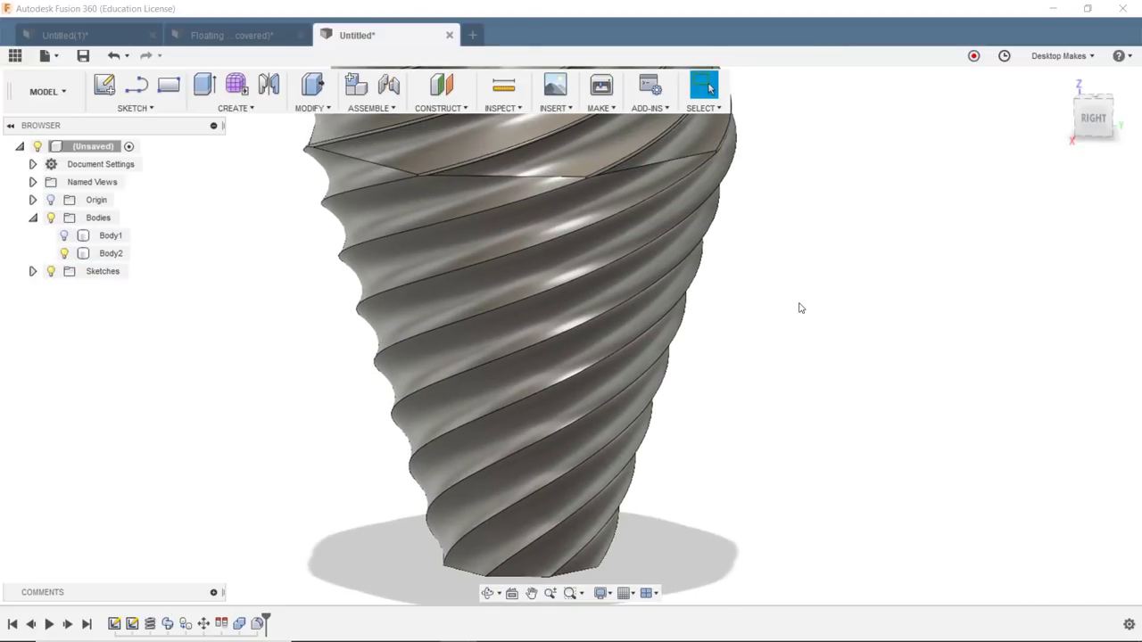
key(f)
drag(723, 332, 344, 428)
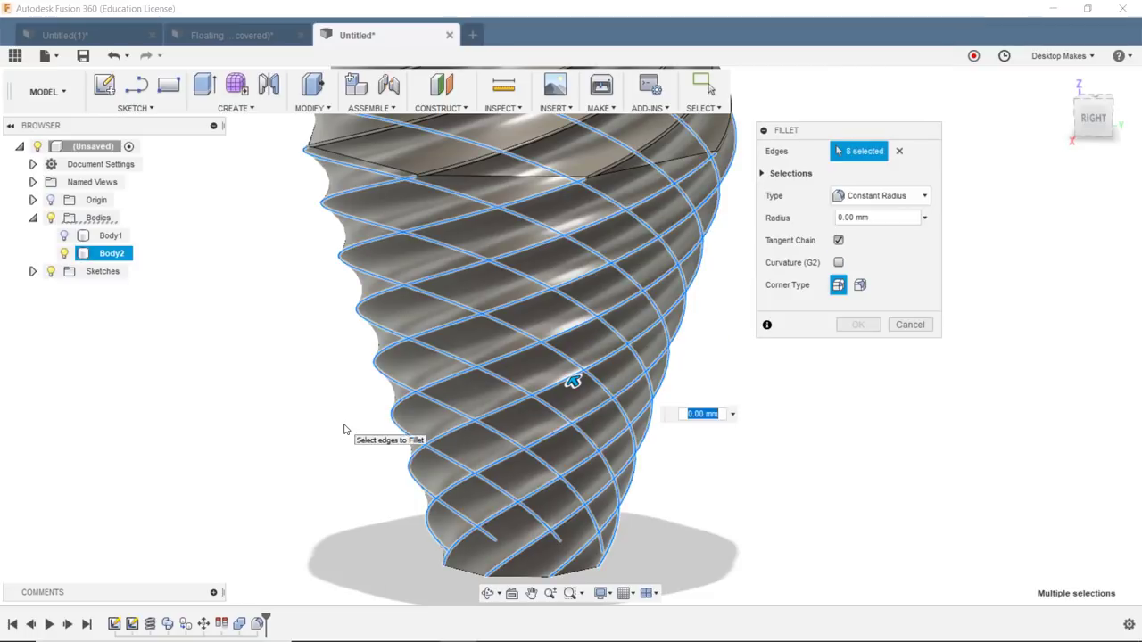
scroll(344, 411, down, 3)
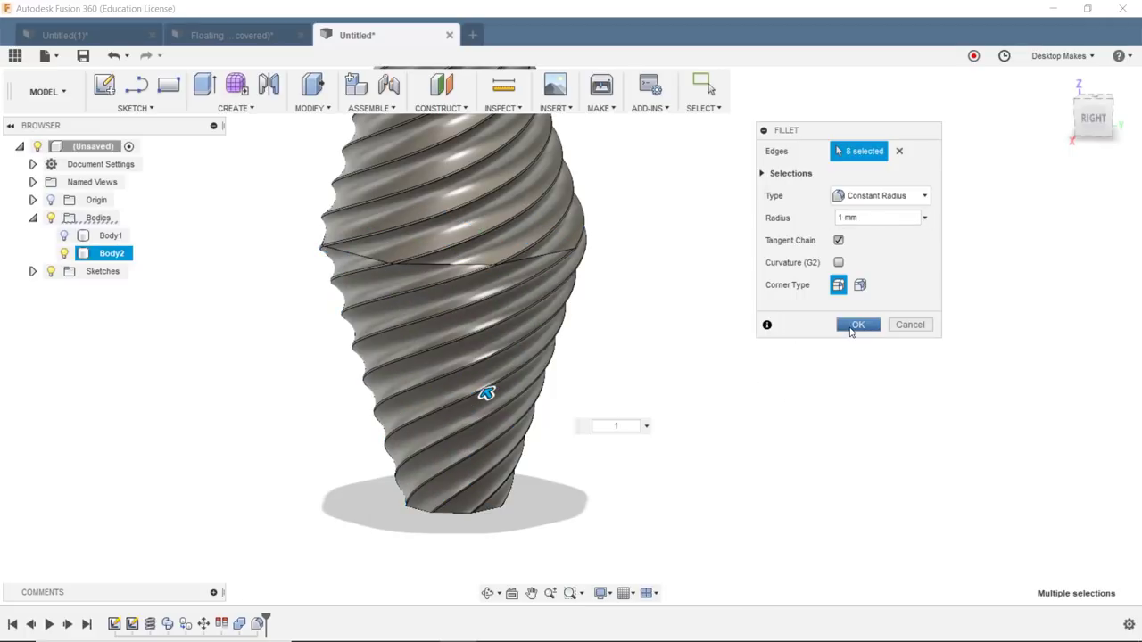
click(854, 325)
mouse_move(655, 390)
shift+middle_down()
mouse_move(723, 467)
mouse_move(703, 348)
shift+middle_up()
Sketch a 22 mm diameter circle at the origin on the vase's octagonal bottom face
scroll(587, 439, up, 5)
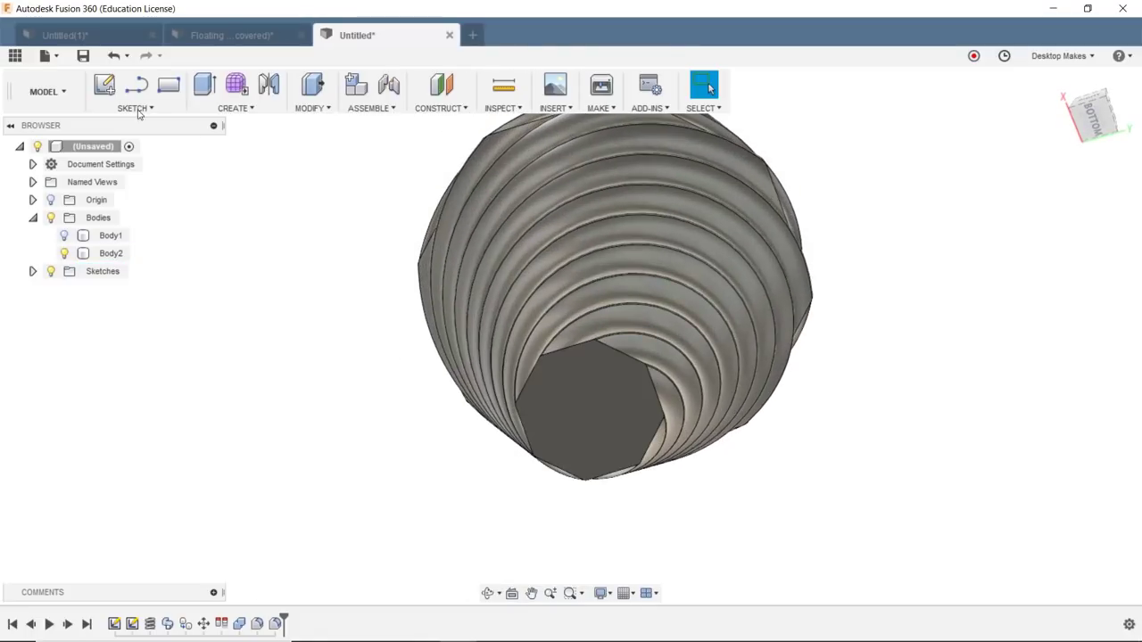
click(104, 87)
click(628, 428)
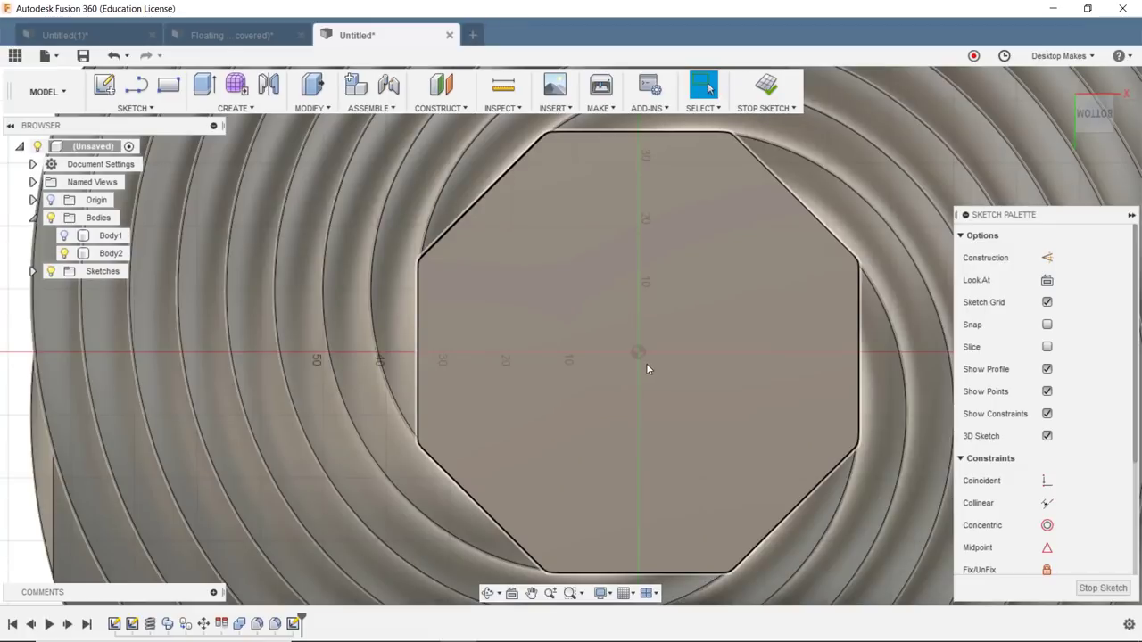
key(c)
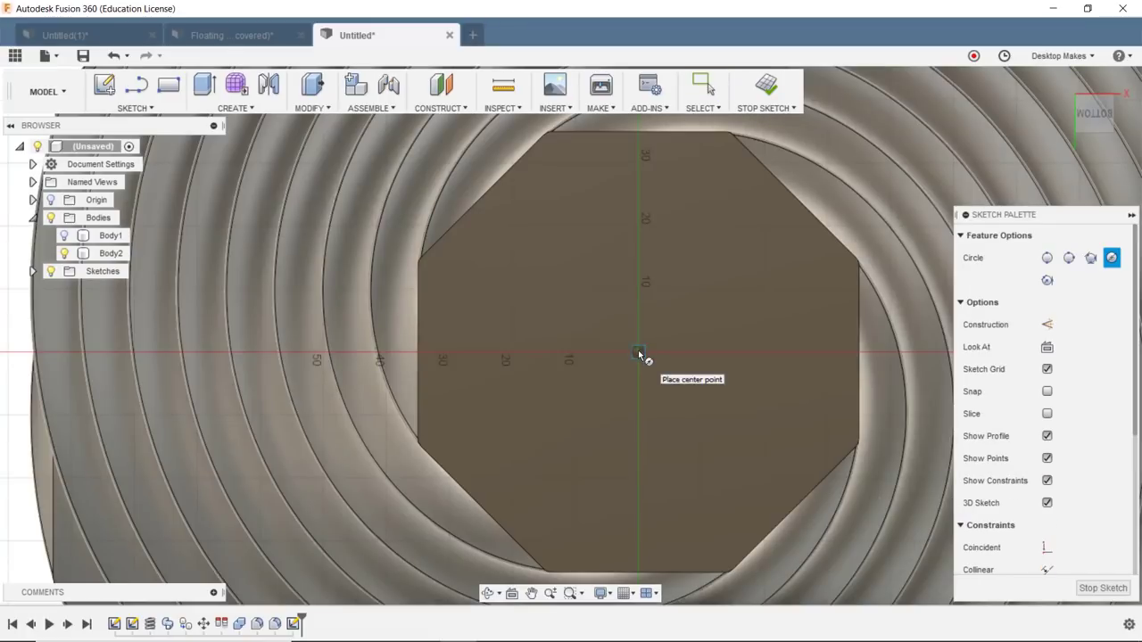
click(638, 353)
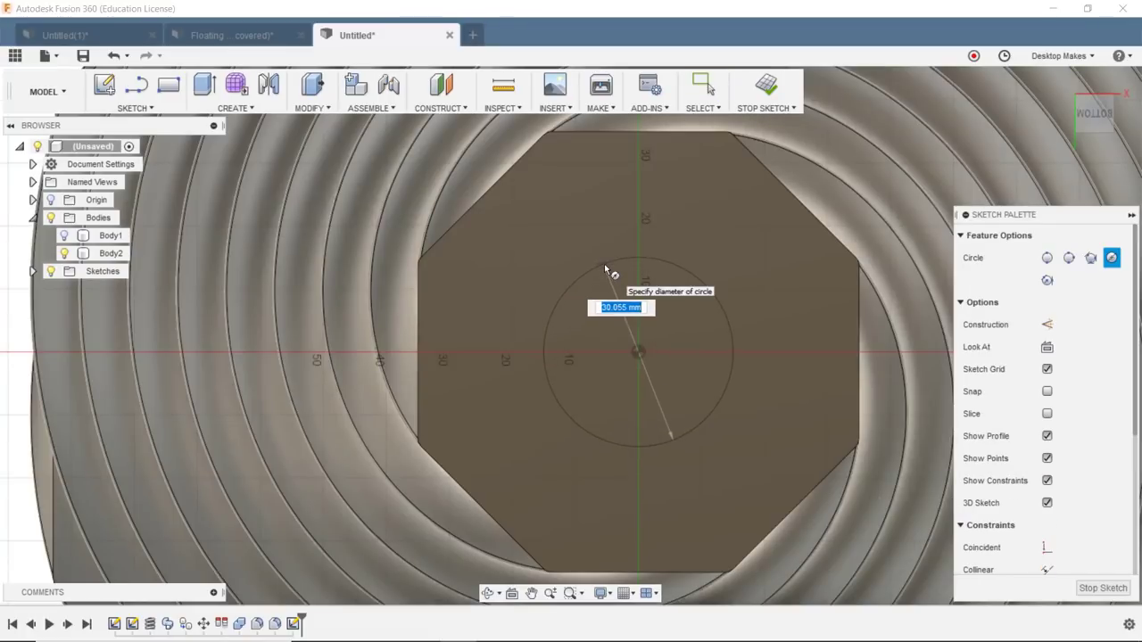
text(22)
key(Return)
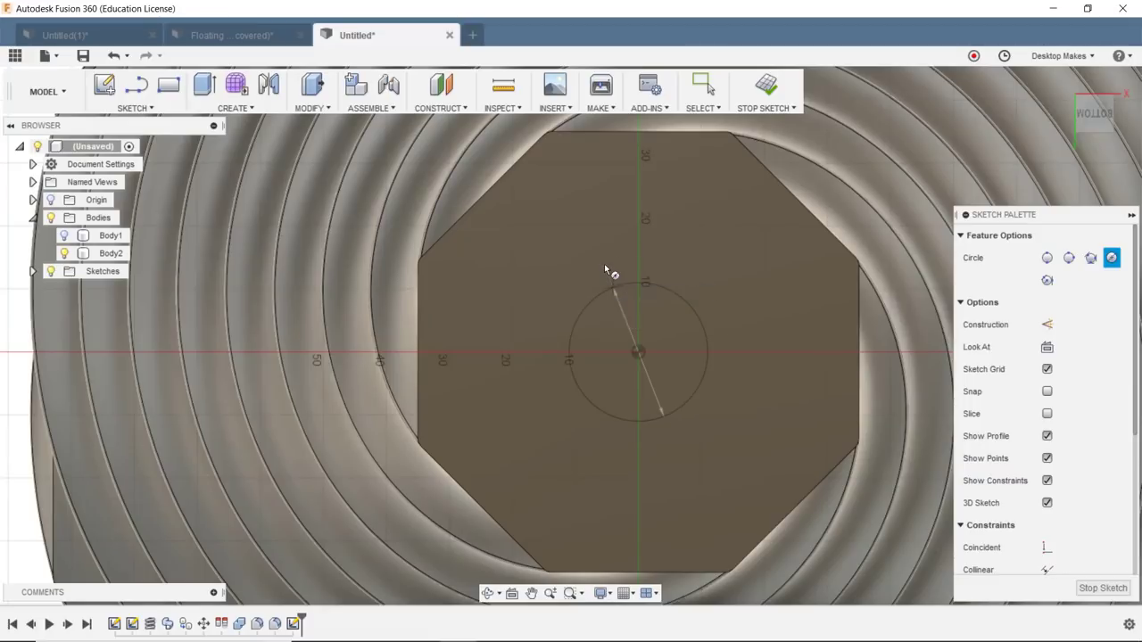
key(Escape)
Extrude-cut the circle profile -14 mm into the base to form the recess
shift+middle_drag(604, 263, 688, 356)
click(688, 356)
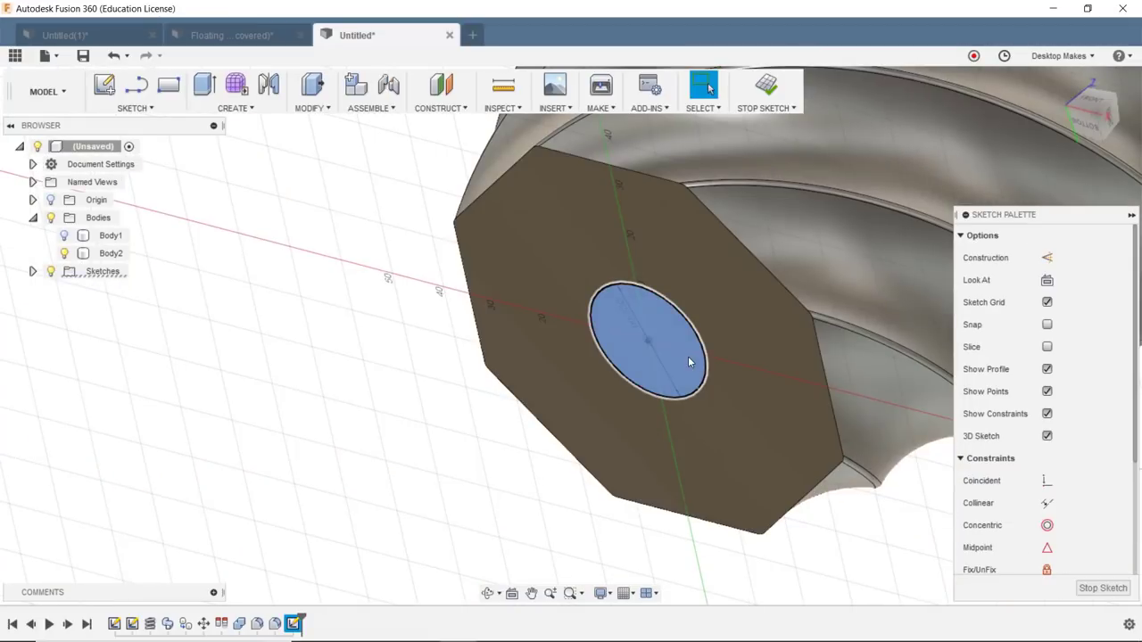
key(e)
mouse_move(659, 334)
mouse_down()
mouse_move(647, 329)
mouse_move(665, 314)
mouse_up()
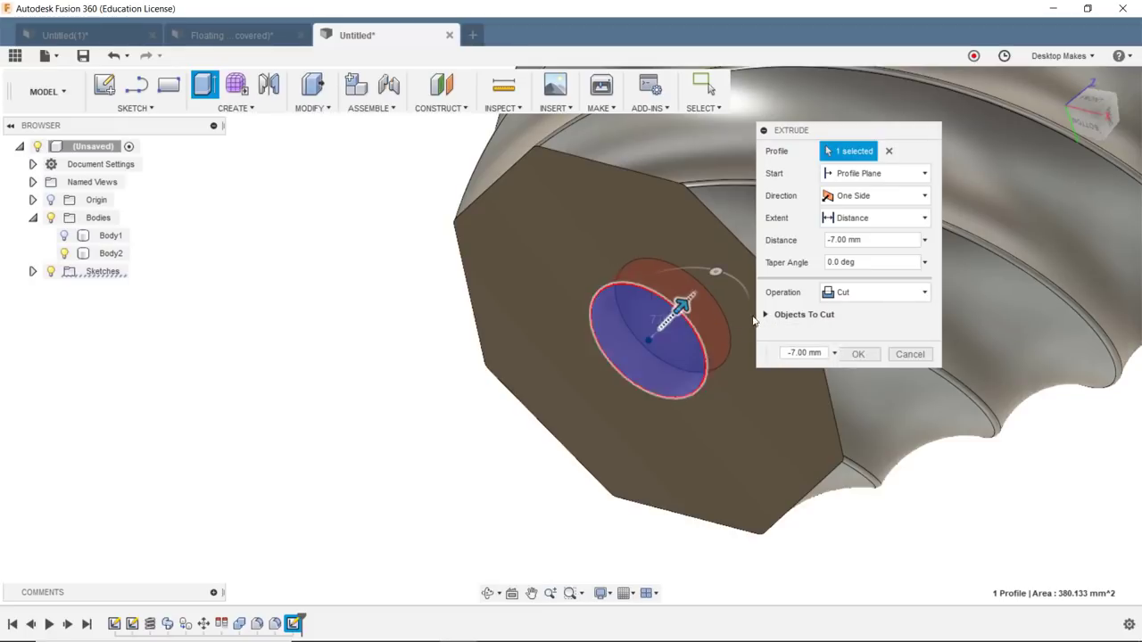
click(822, 352)
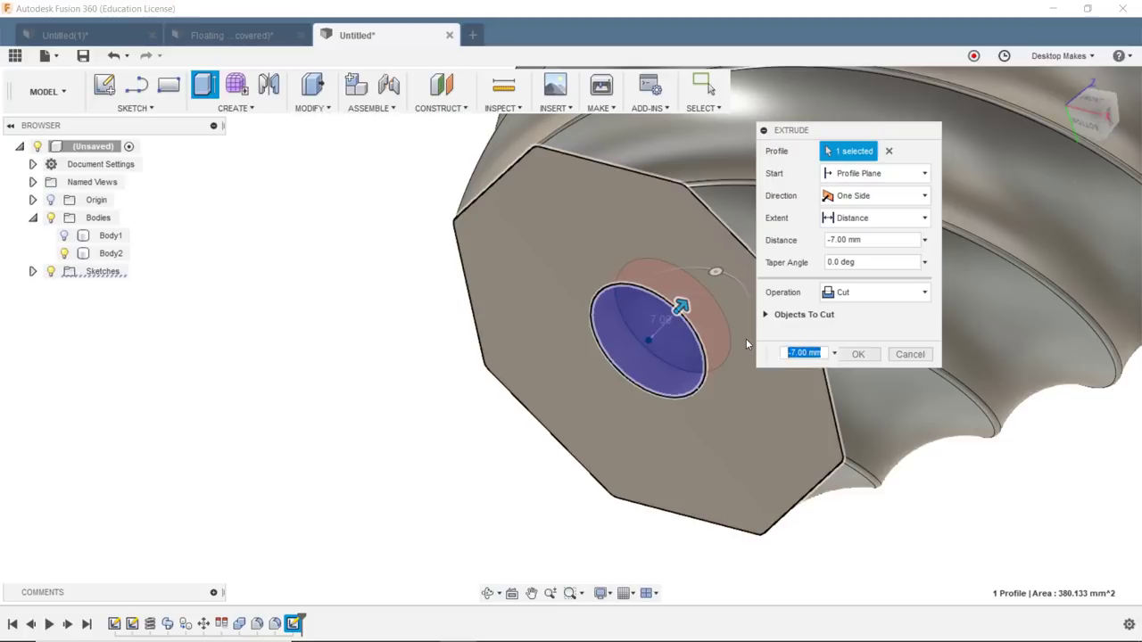
text(-14)
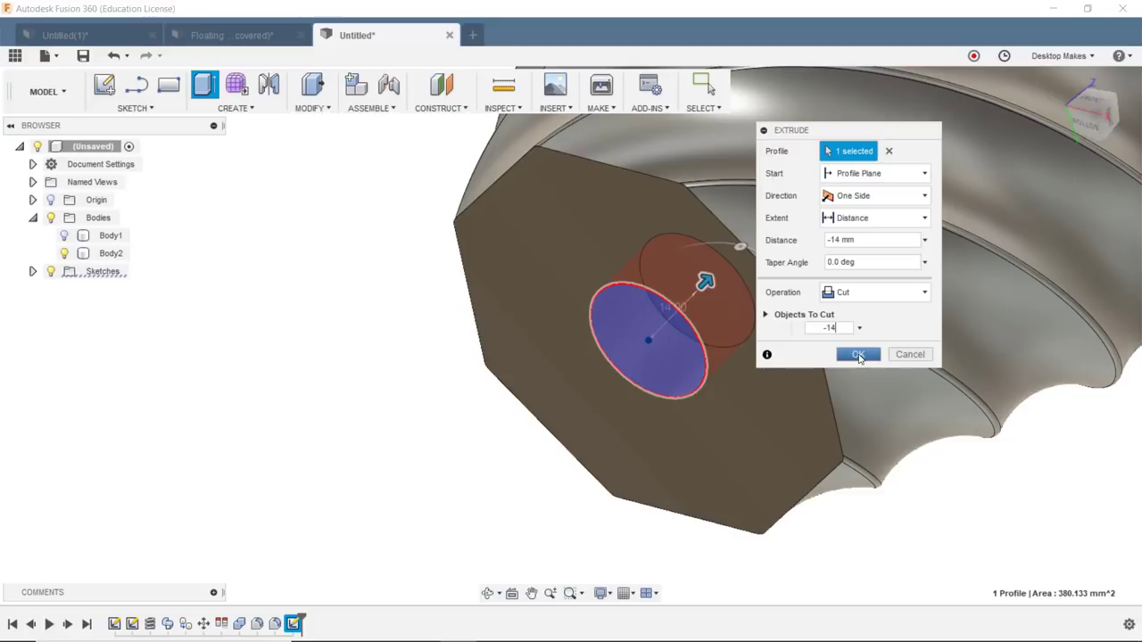
click(858, 354)
shift+middle_drag(692, 447, 744, 384)
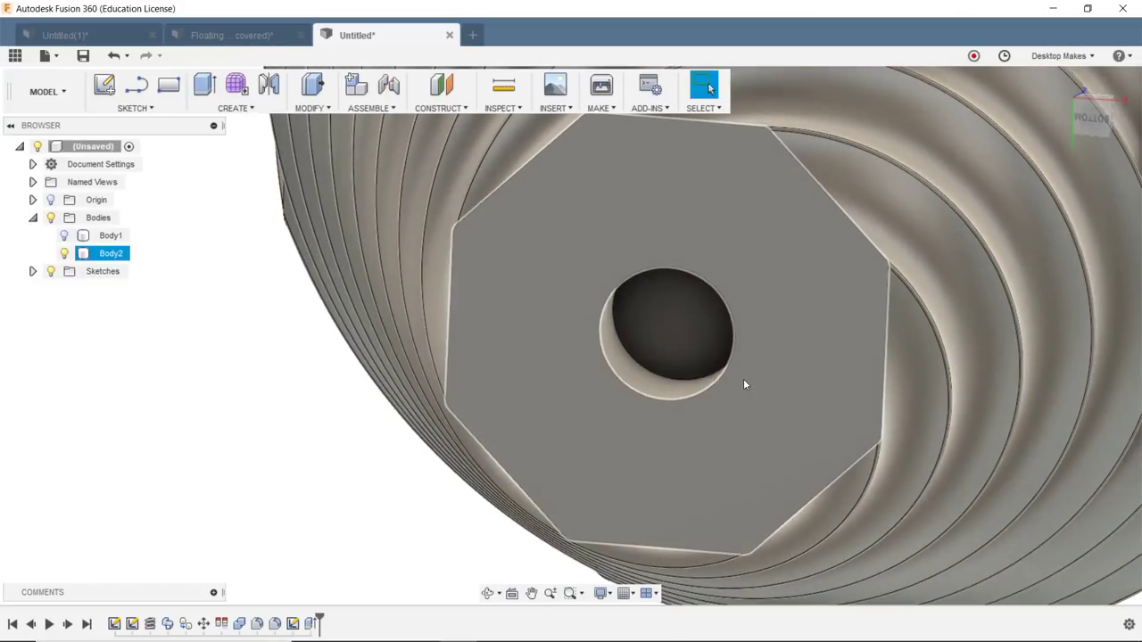
Chamfer the circular recess rim with a 2 mm equal distance
scroll(339, 130, up, 2)
key(Escape)
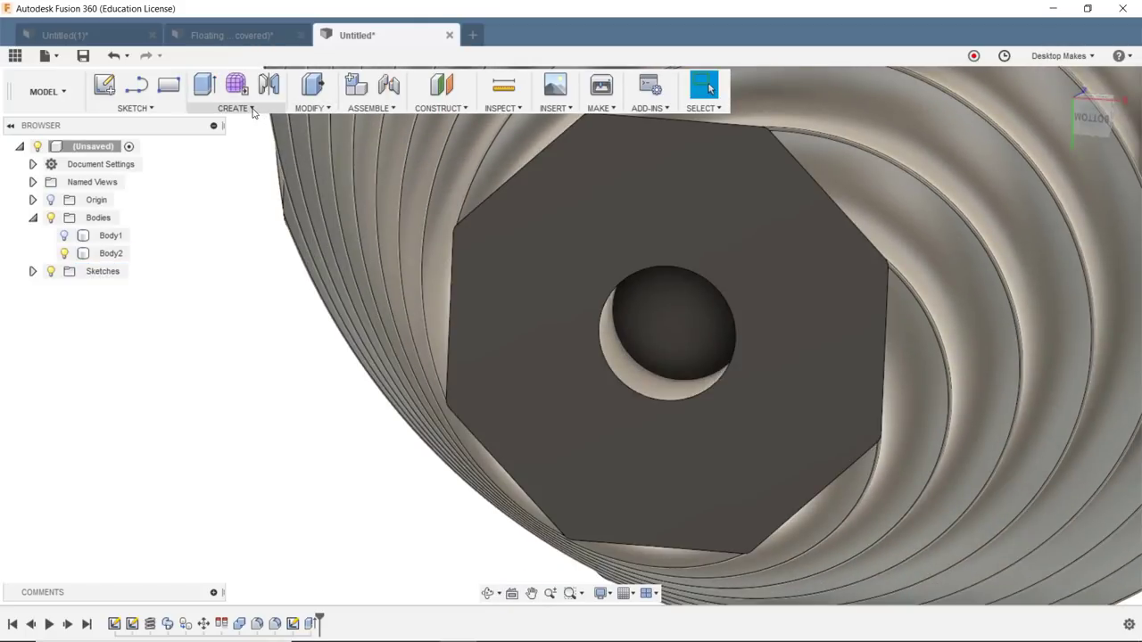
click(312, 108)
click(322, 163)
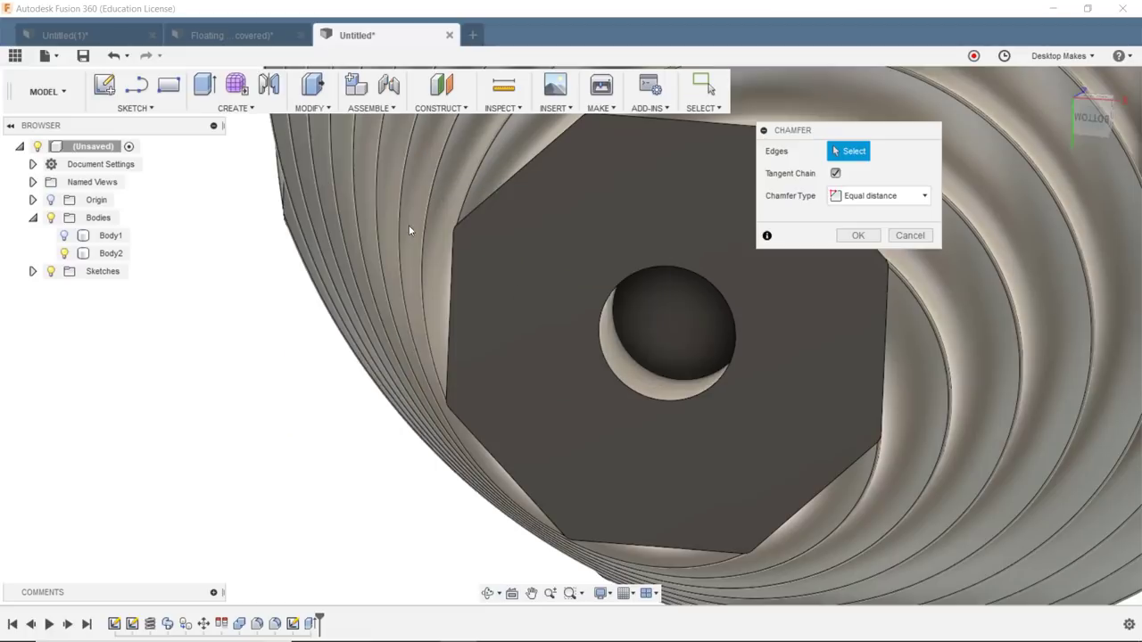
click(625, 331)
shift+middle_drag(627, 331, 581, 401)
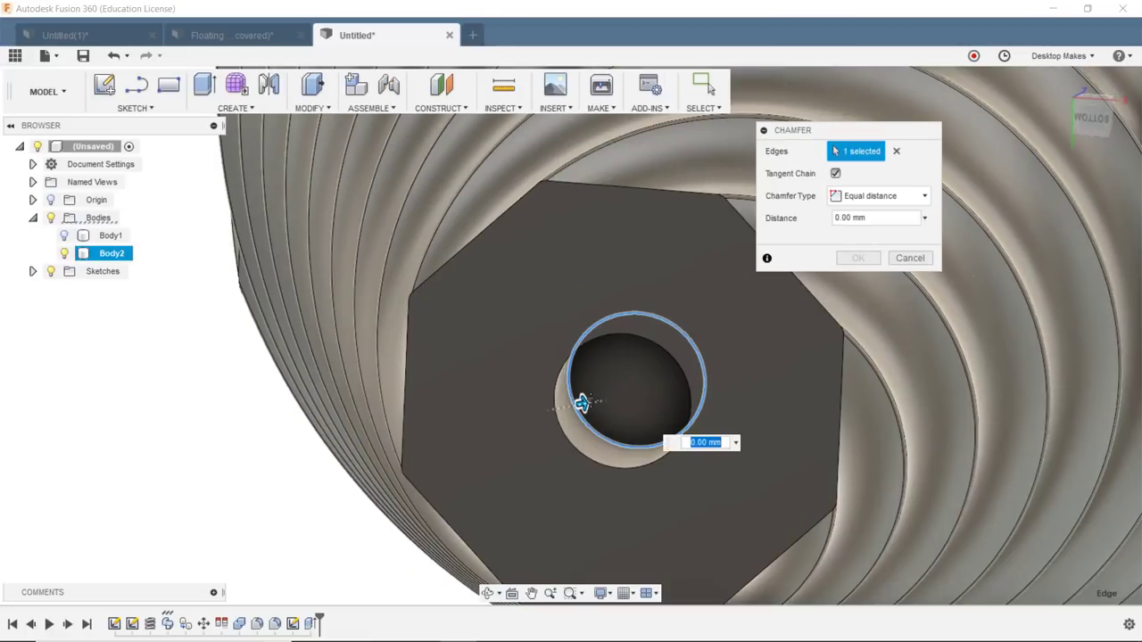
text(1)
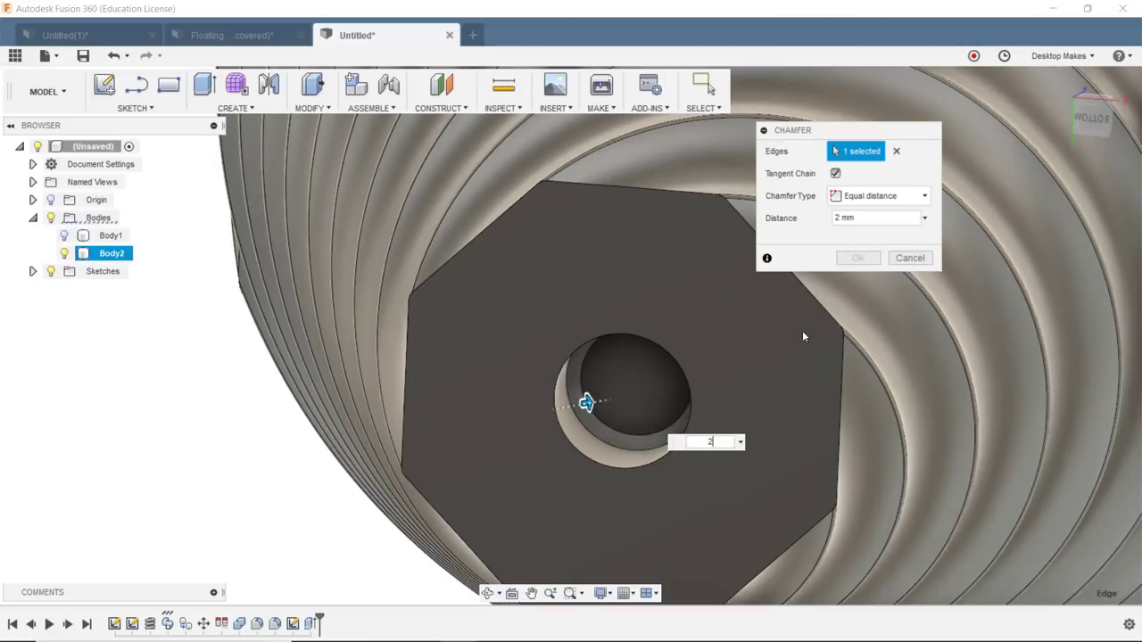
key(Return)
Orbit around the base to inspect the chamfered recess and the whole ribbed body
scroll(752, 377, down, 3)
shift+middle_drag(752, 377, 642, 408)
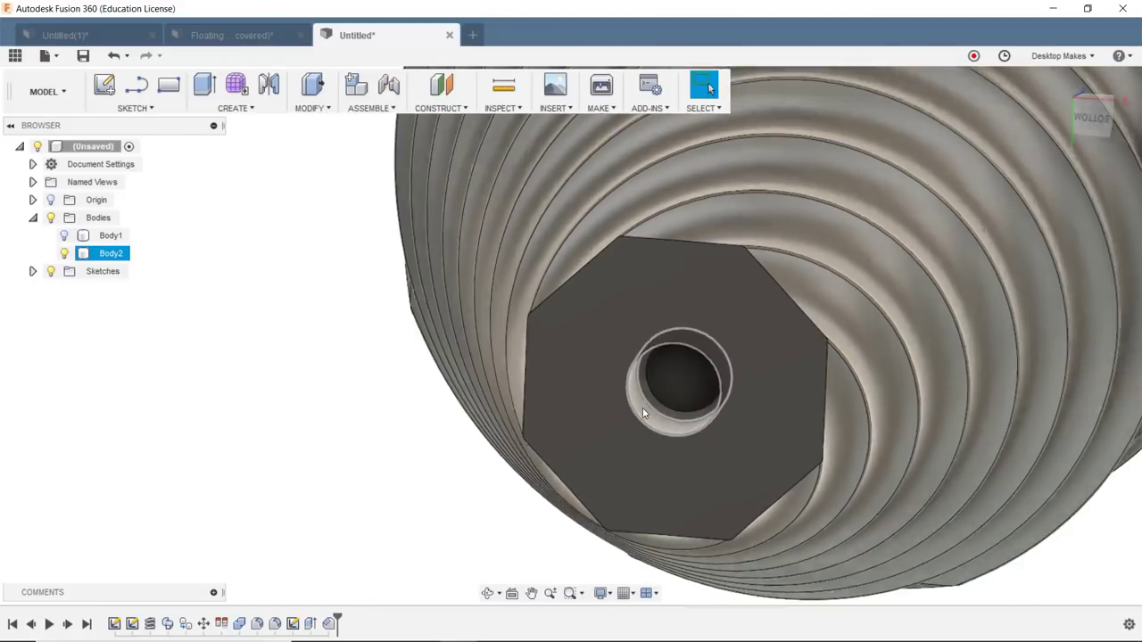
scroll(642, 407, up, 6)
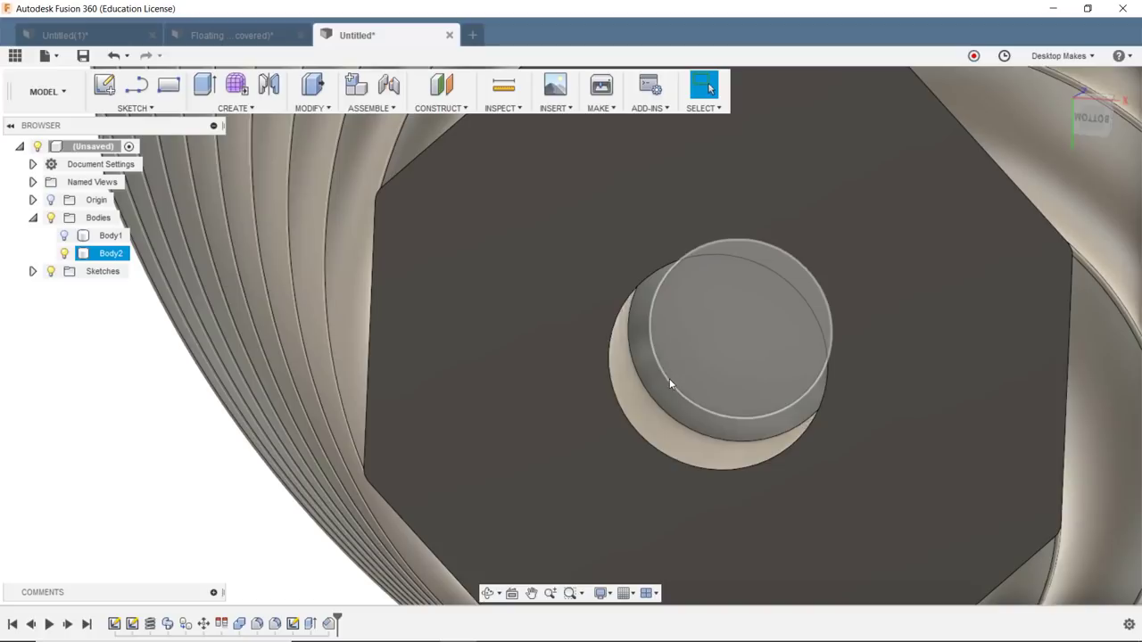
scroll(670, 383, down, 5)
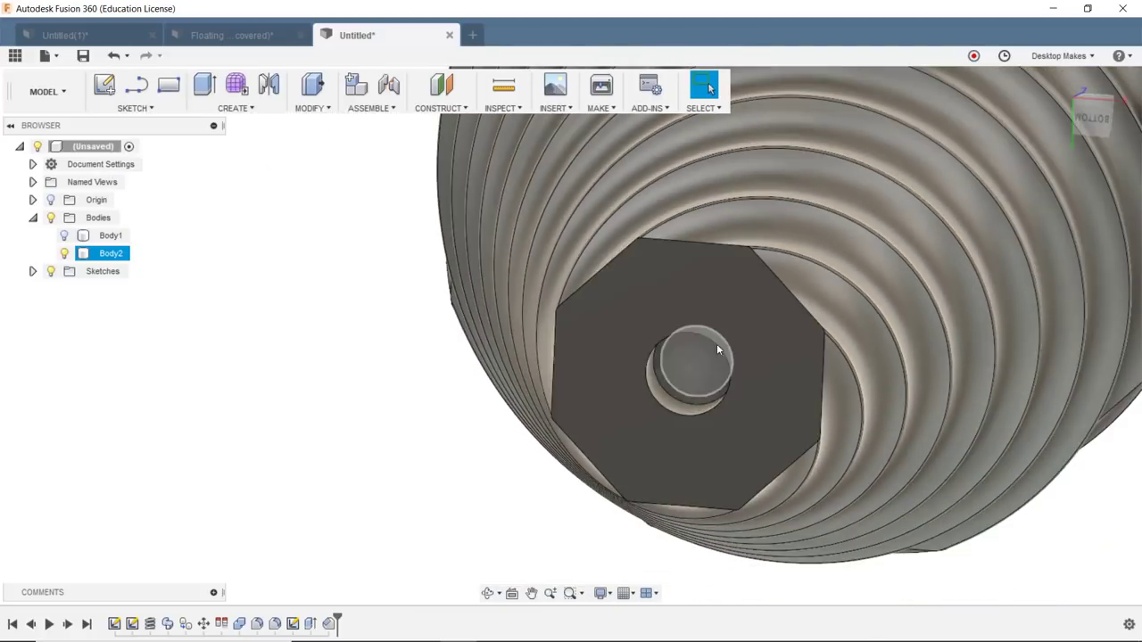
shift+middle_drag(724, 335, 689, 382)
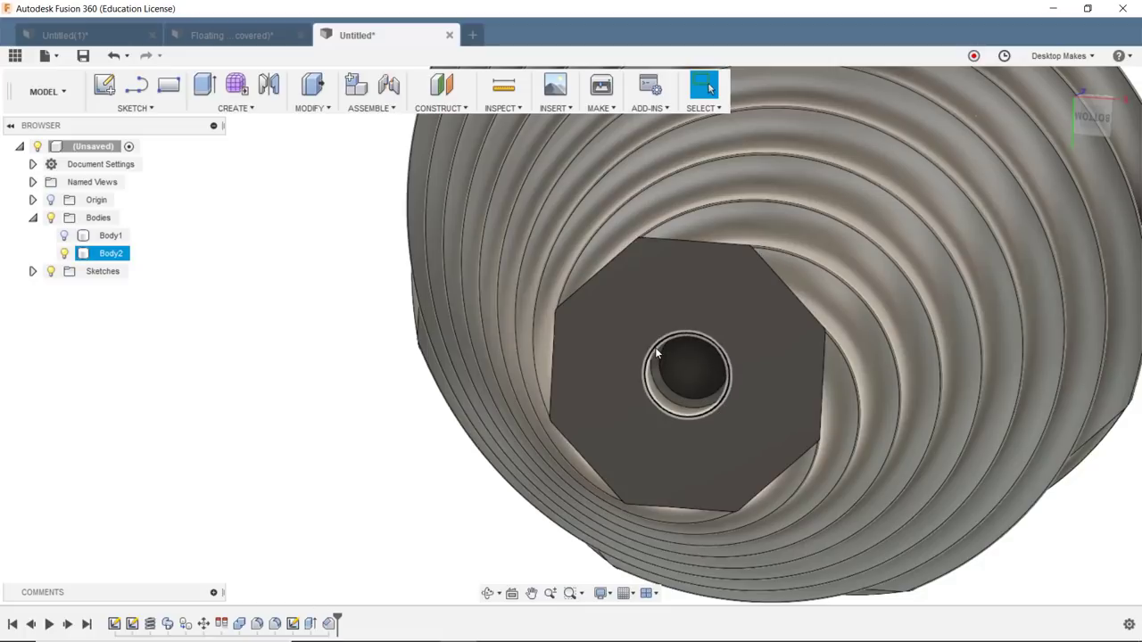
shift+middle_drag(655, 354, 675, 375)
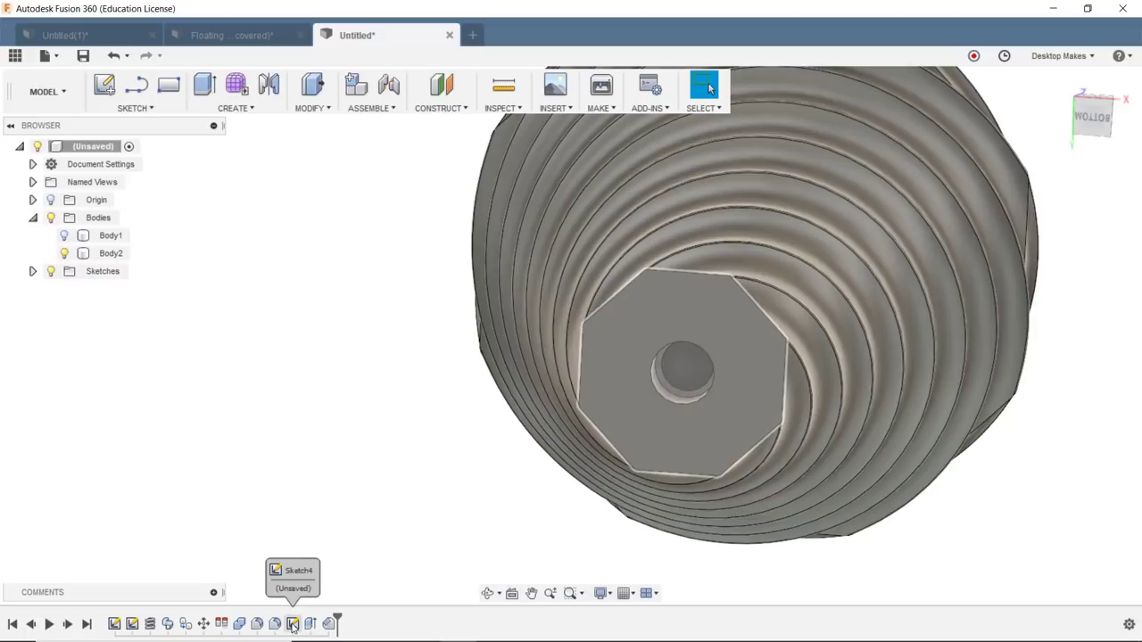
Edit the recess sketch, changing the circle diameter from 22 mm to 44 mm, and finish the sketch
double_click(292, 624)
scroll(651, 352, up, 5)
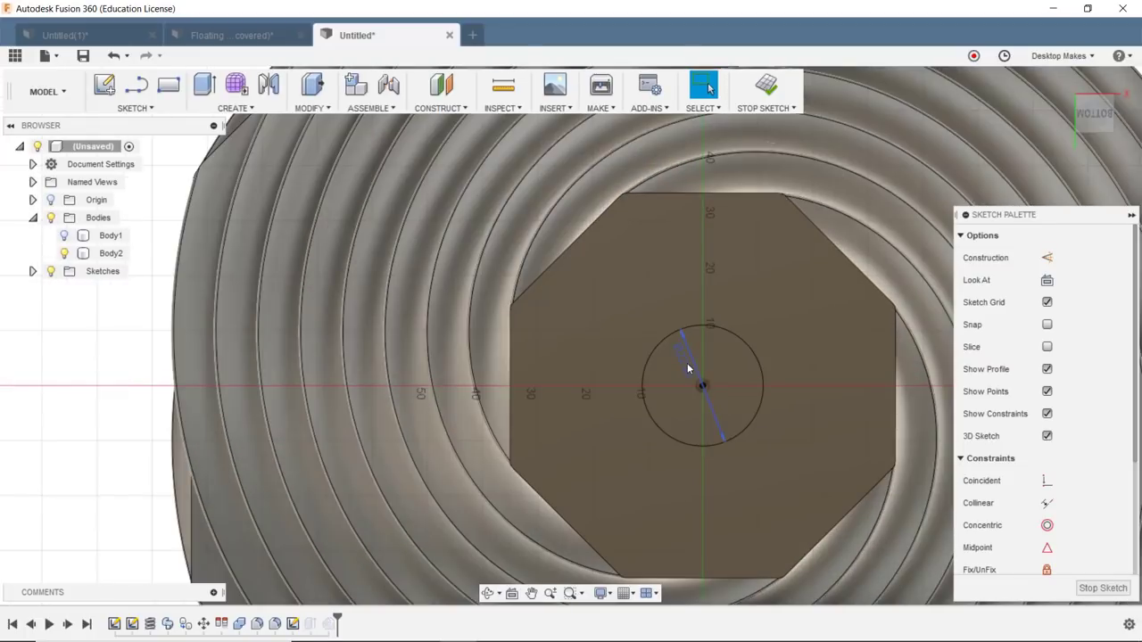
double_click(689, 367)
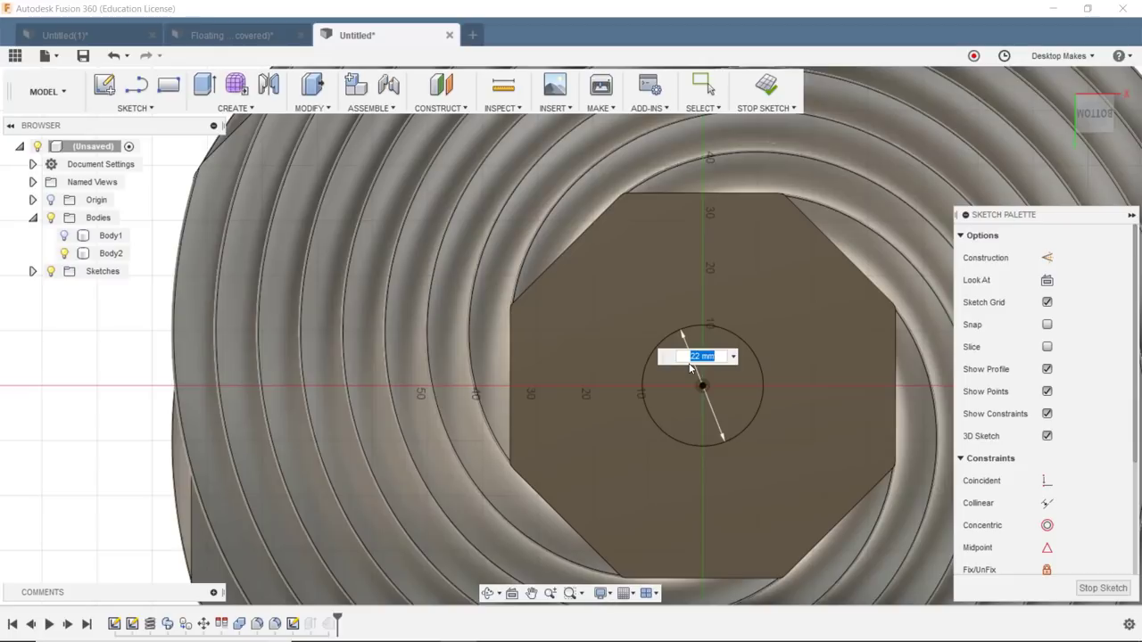
text(44)
key(Return)
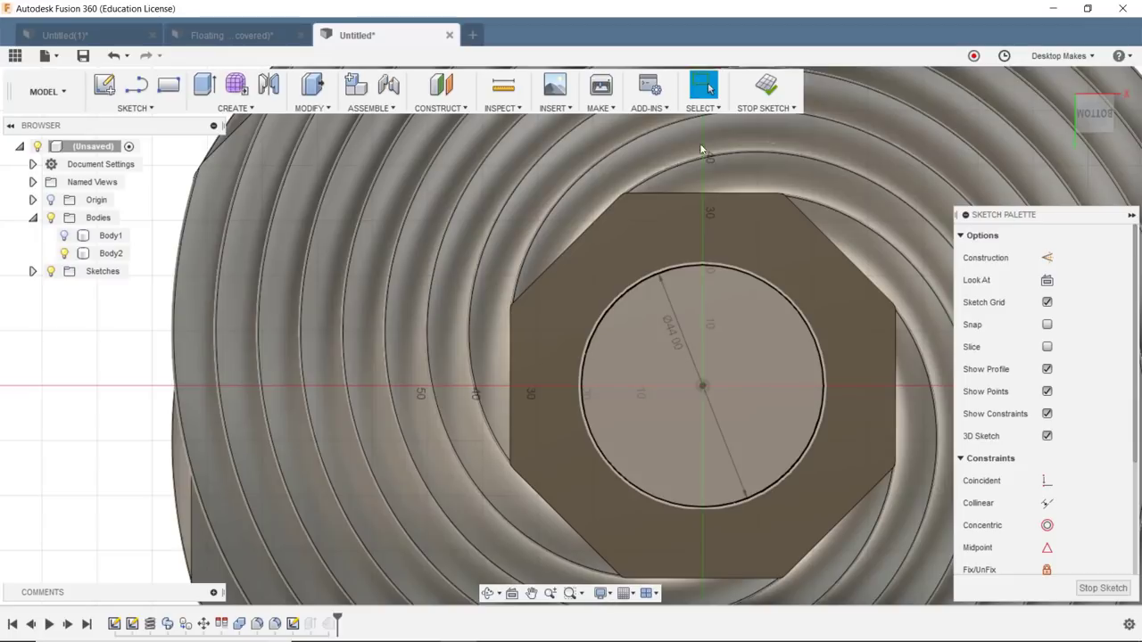
click(766, 85)
click(787, 412)
mouse_move(787, 412)
shift+middle_down()
mouse_move(699, 419)
mouse_move(721, 383)
mouse_move(720, 437)
mouse_move(663, 258)
mouse_move(716, 315)
mouse_move(844, 308)
mouse_move(814, 393)
mouse_move(456, 449)
mouse_move(444, 360)
mouse_move(423, 398)
mouse_move(449, 467)
shift+middle_up()
Orbit, pan and zoom around the finished Double Twist v1 vase to review it from several sides
scroll(814, 393, down, 3)
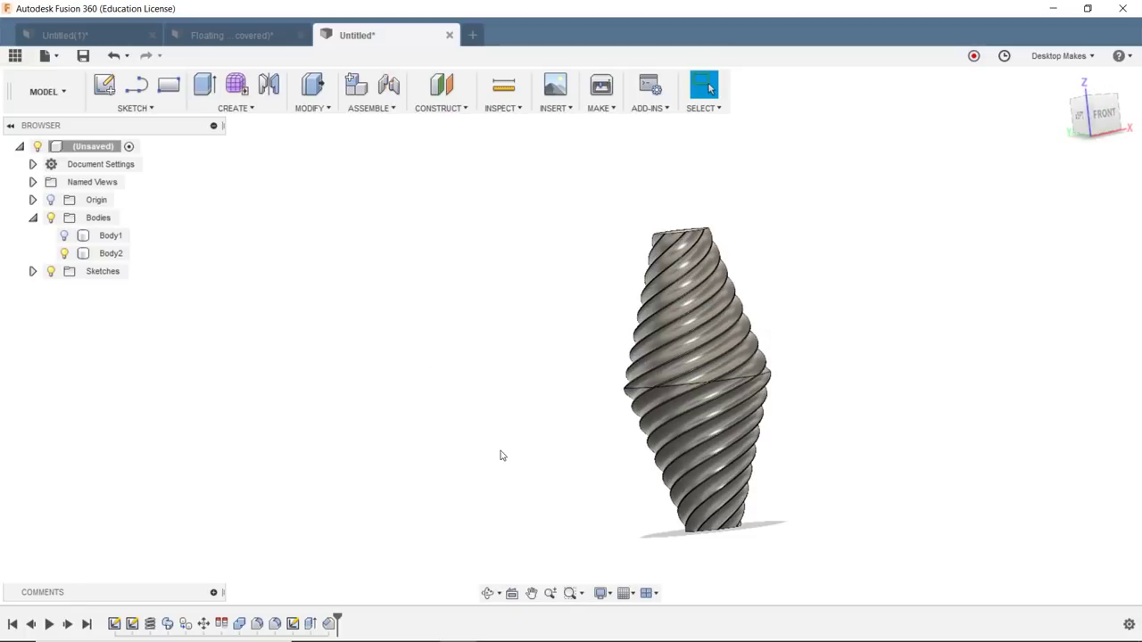
scroll(874, 431, down, 2)
scroll(874, 431, up, 3)
shift+middle_drag(874, 431, 609, 487)
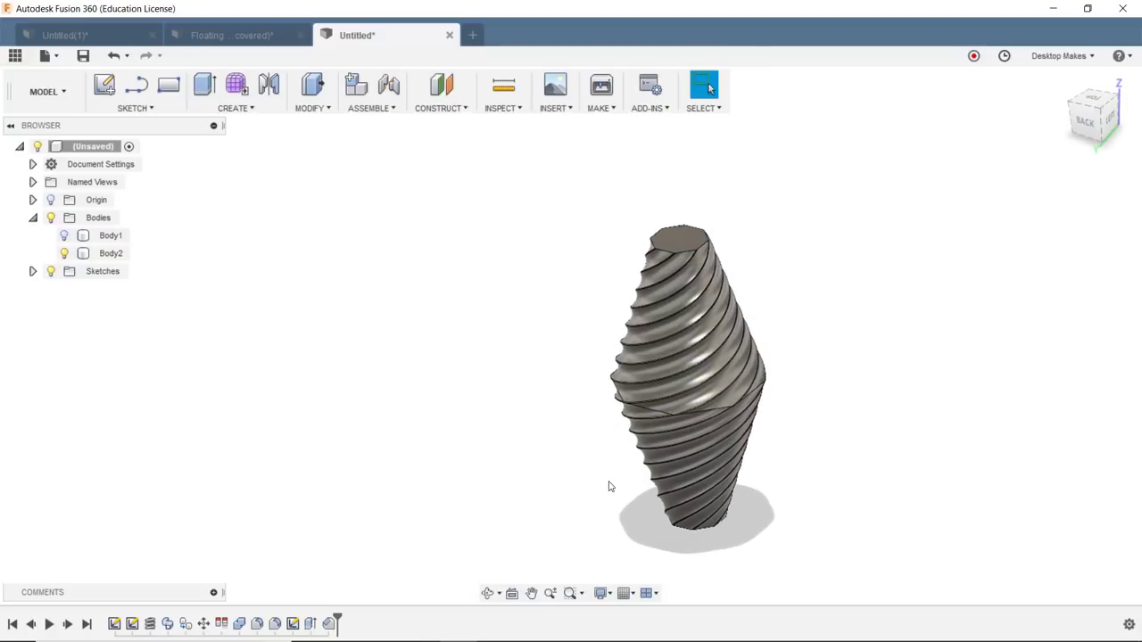
middle_drag(839, 466, 589, 432)
scroll(612, 464, down, 2)
scroll(612, 462, up, 4)
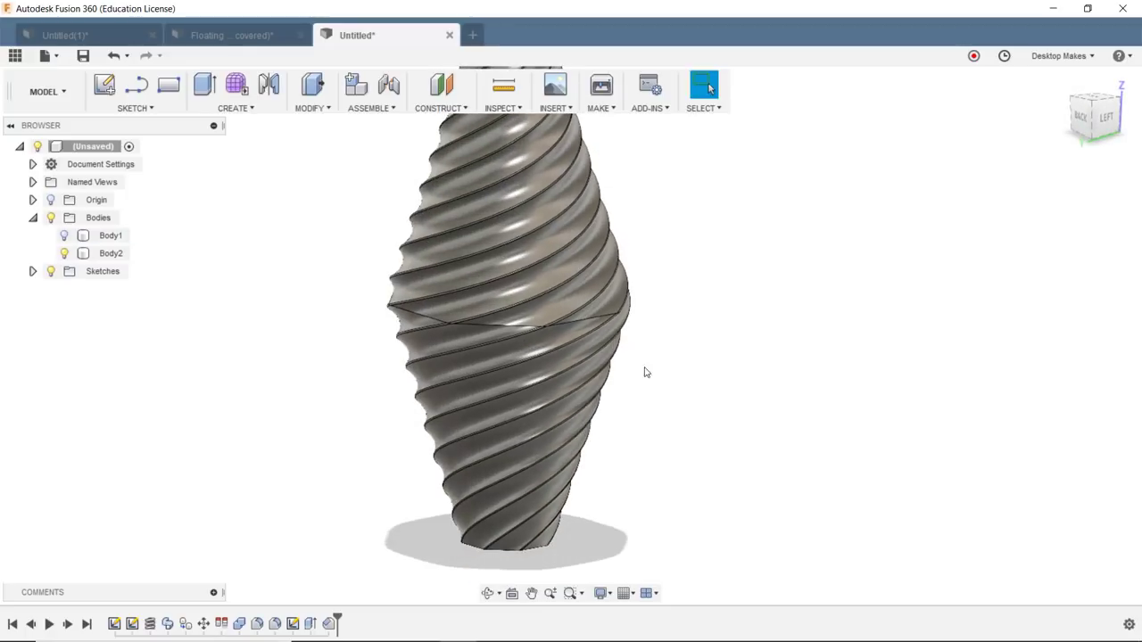
scroll(655, 422, up, 4)
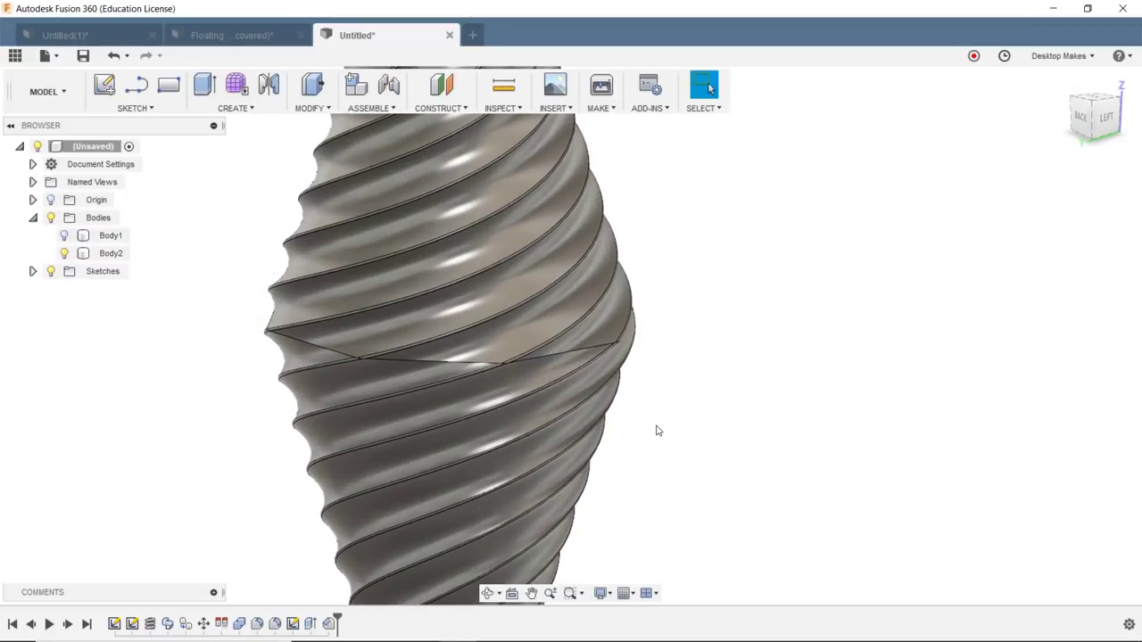
scroll(656, 431, down, 5)
shift+middle_drag(711, 436, 619, 334)
scroll(620, 321, up, 3)
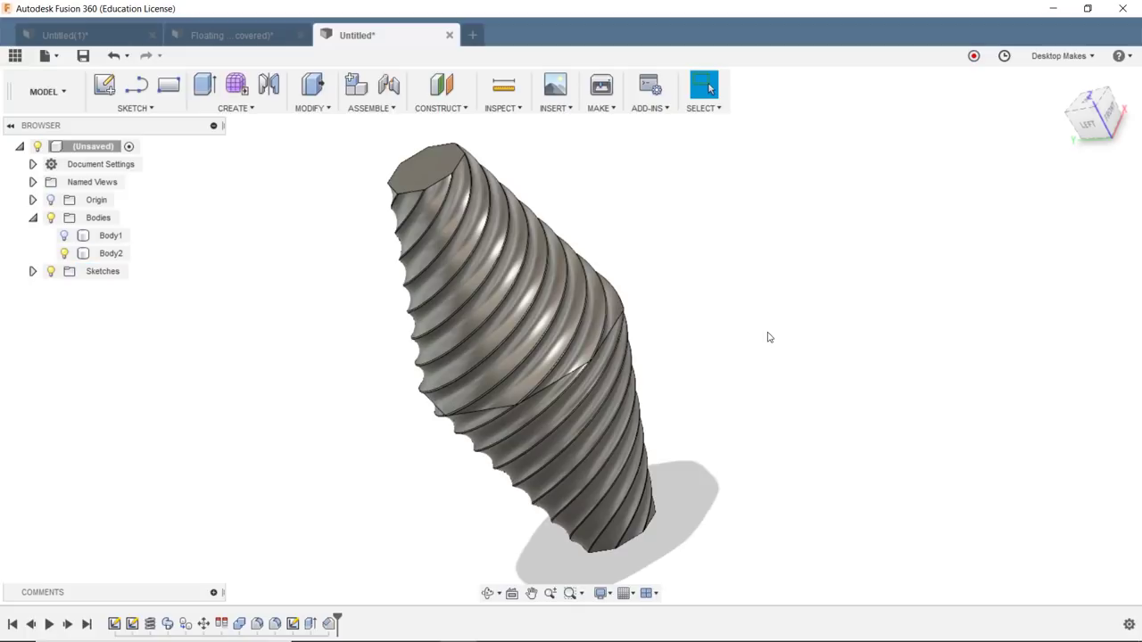
shift+middle_drag(769, 337, 1006, 392)
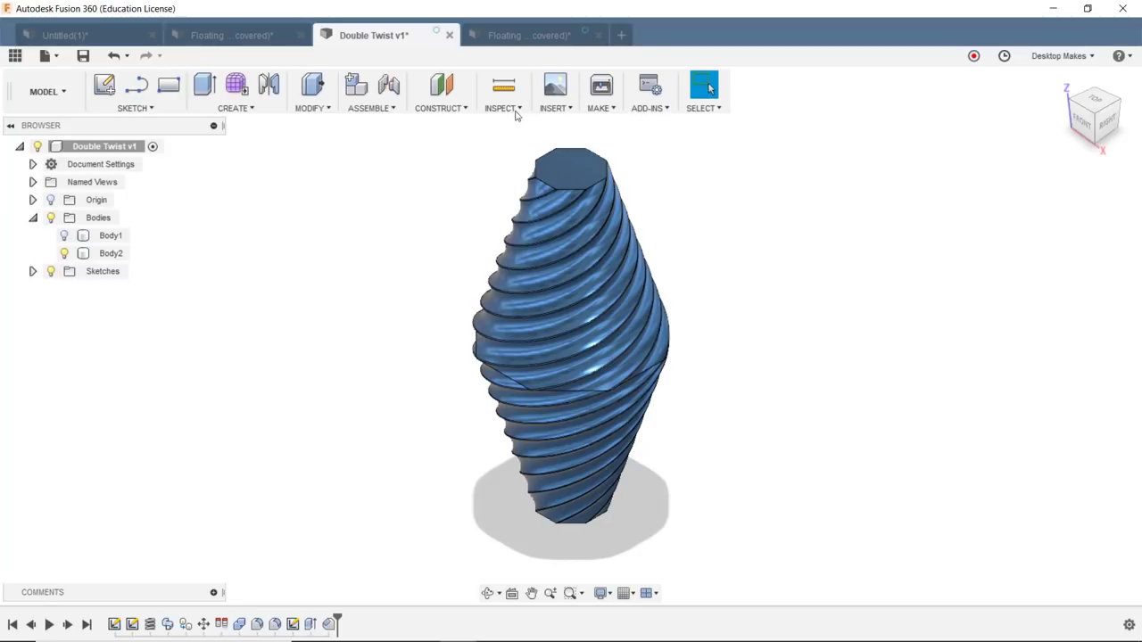
click(503, 85)
click(567, 180)
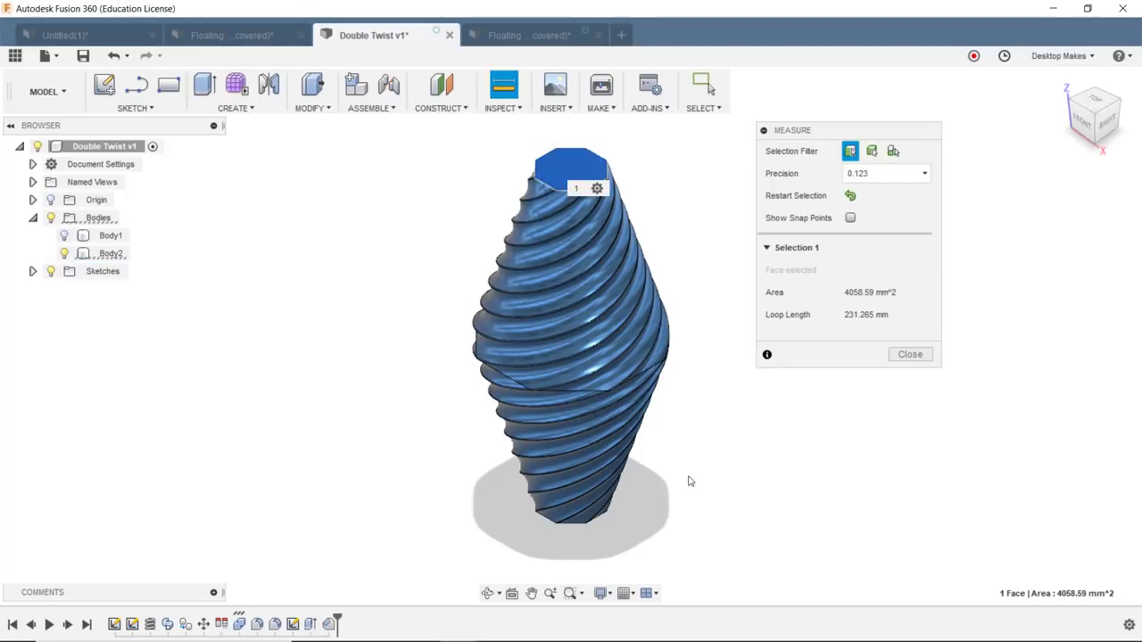
shift+middle_drag(687, 482, 680, 387)
scroll(545, 533, up, 5)
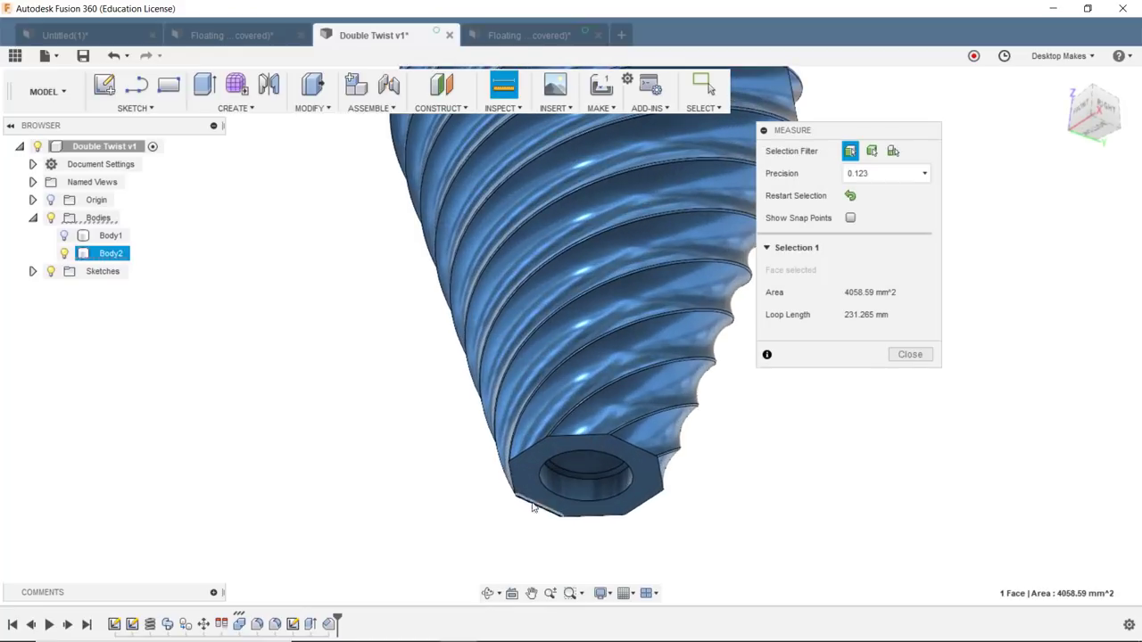
click(521, 474)
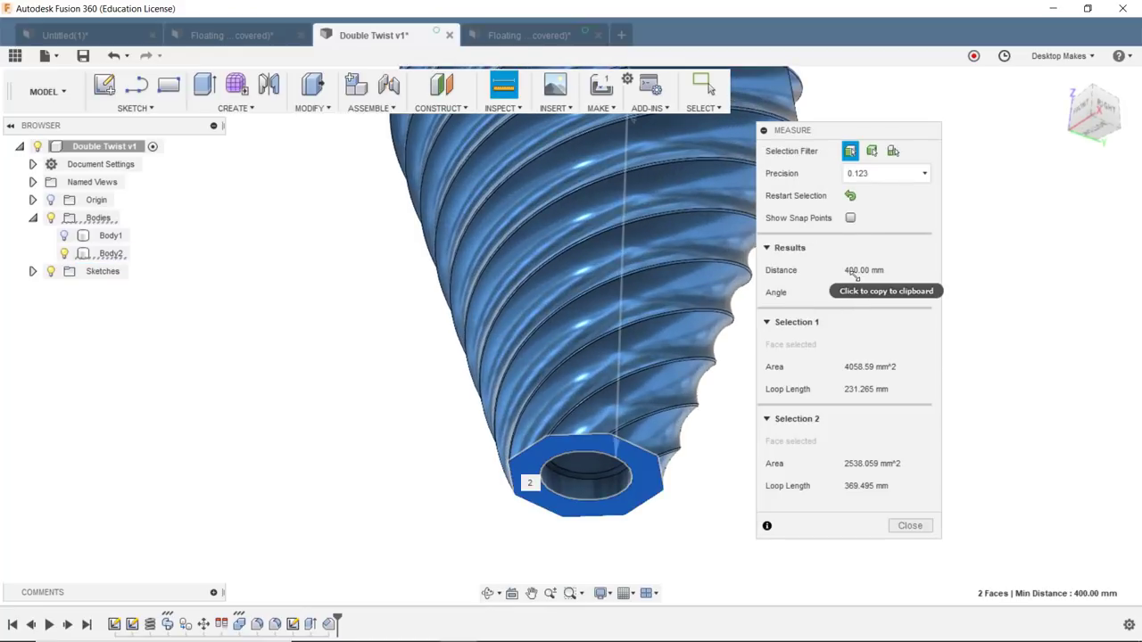
scroll(678, 331, down, 5)
shift+middle_drag(679, 331, 668, 408)
scroll(698, 422, up, 2)
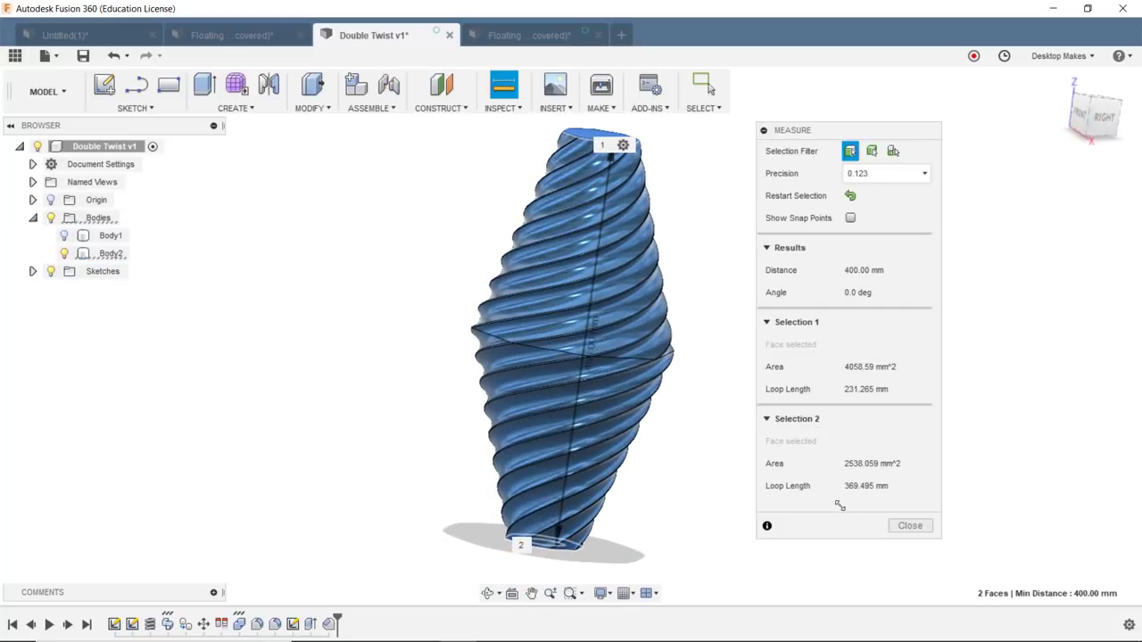
click(908, 526)
shift+middle_drag(849, 415, 805, 418)
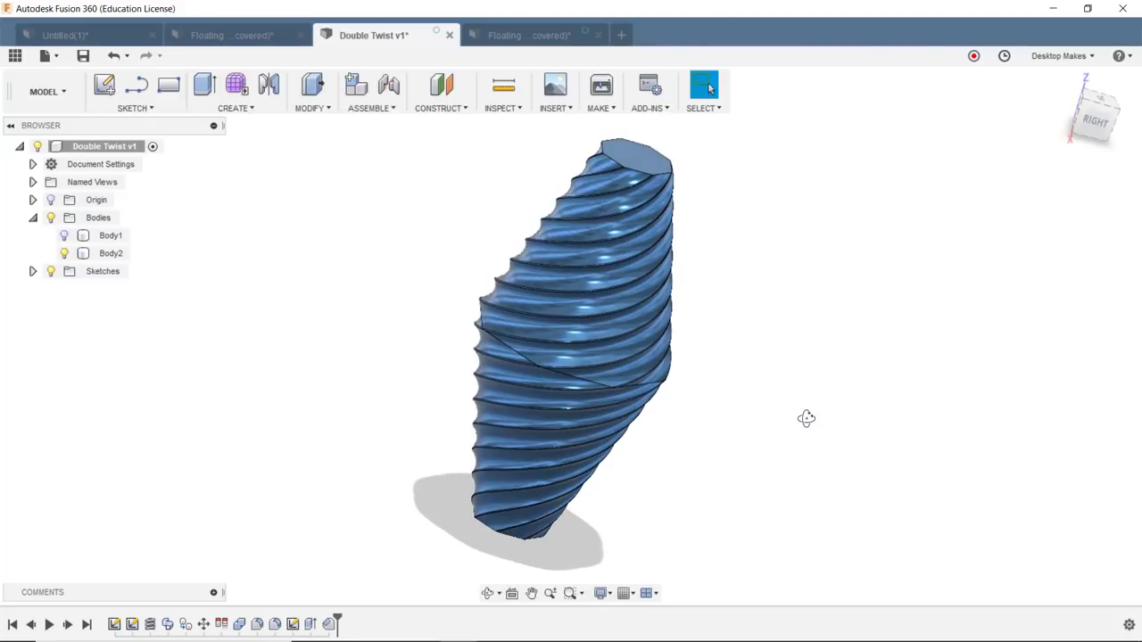